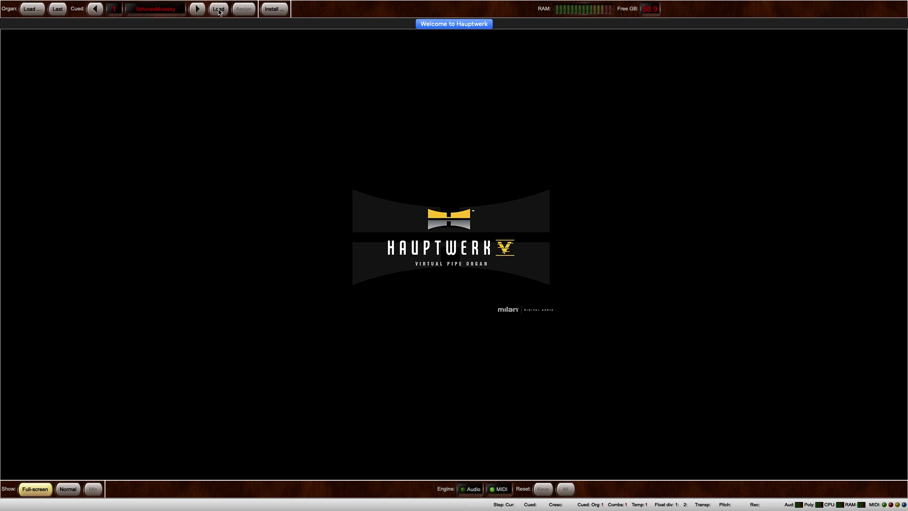
Step: Load the St. Anne's Moseley organ and show the audio mixer, routing and voicing/panning panel
{"action": "left_click", "coordinate": [219, 10]}
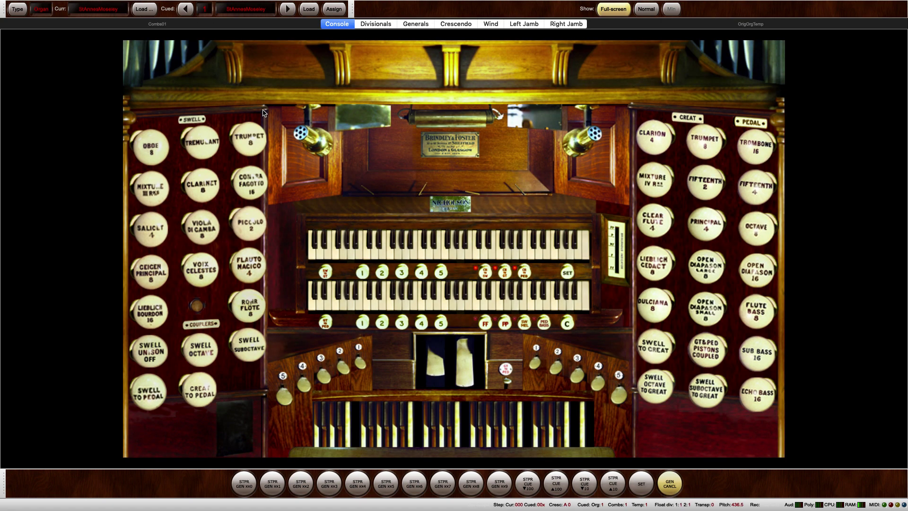
{"action": "left_click", "coordinate": [124, 5]}
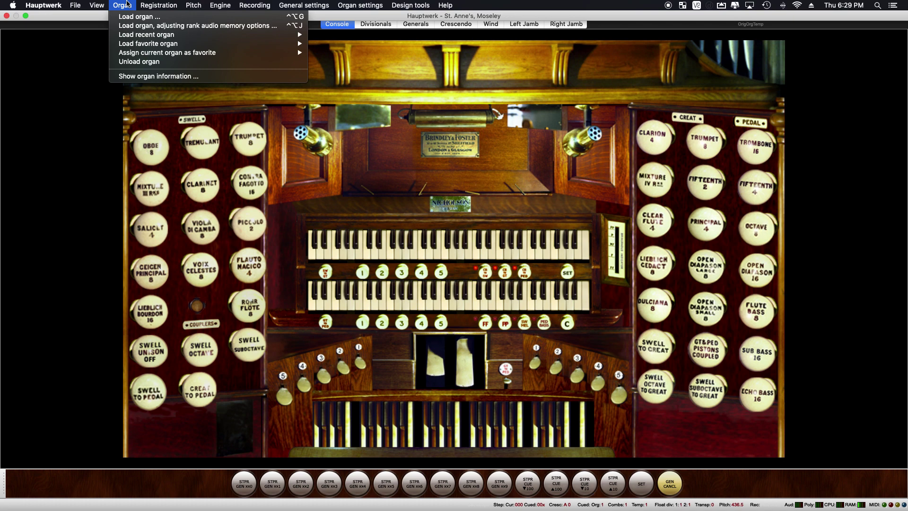
{"action": "mouse_move", "coordinate": [96, 5]}
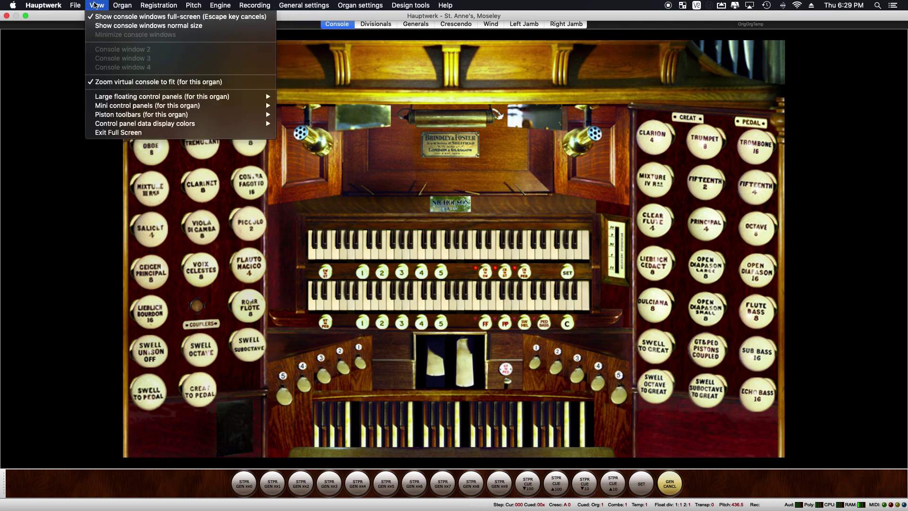
{"action": "mouse_move", "coordinate": [111, 99]}
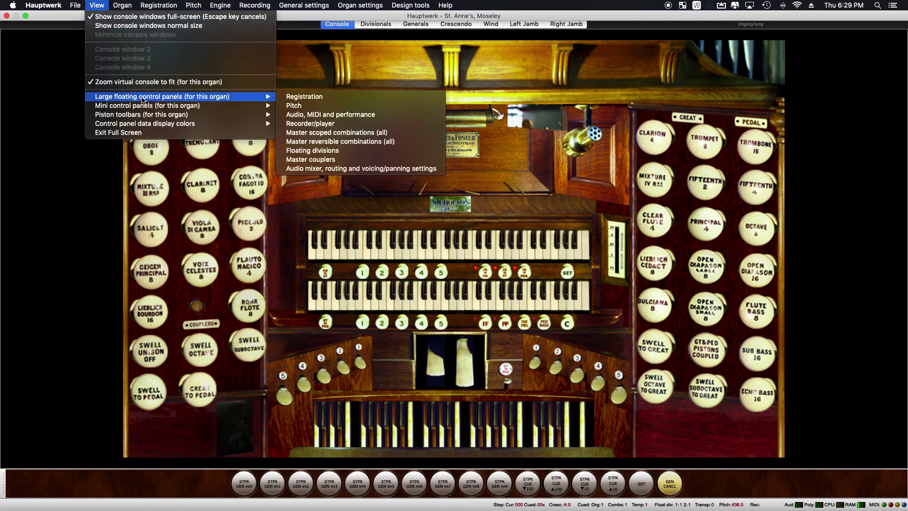
{"action": "left_click", "coordinate": [335, 169]}
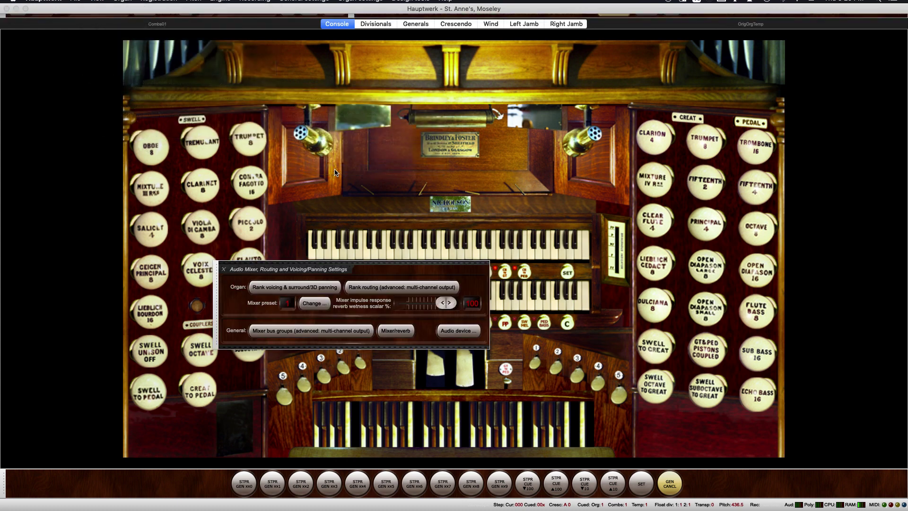
Step: Move the panel aside, nudge the reverb wetness scalar, and bring up Audio Device and Channels settings
{"action": "left_click_drag", "start_coordinate": [214, 287], "coordinate": [632, 433]}
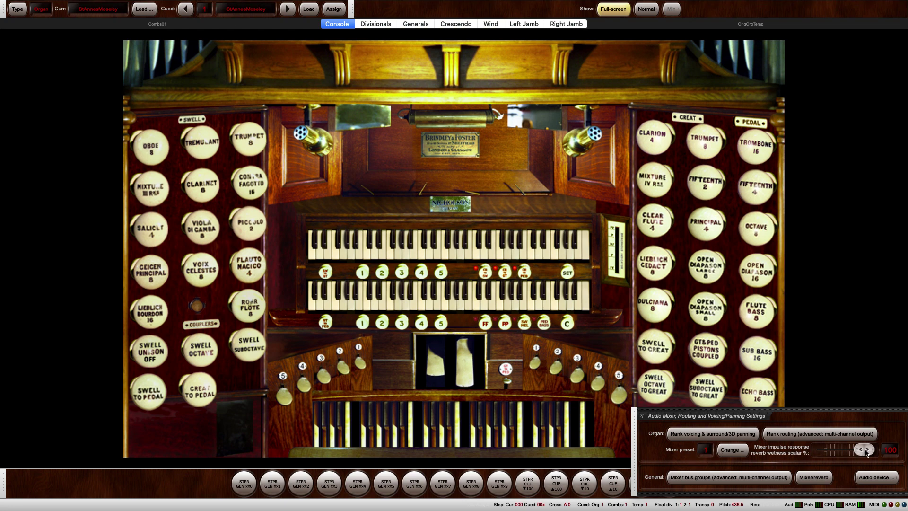
{"action": "mouse_move", "coordinate": [866, 453]}
{"action": "left_mouse_down"}
{"action": "mouse_move", "coordinate": [819, 453]}
{"action": "mouse_move", "coordinate": [872, 454]}
{"action": "left_mouse_up"}
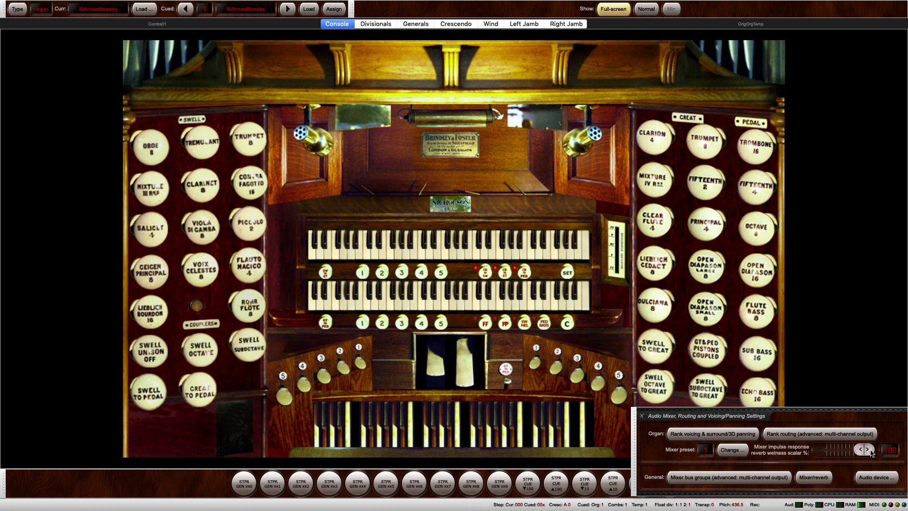
{"action": "left_click", "coordinate": [876, 477]}
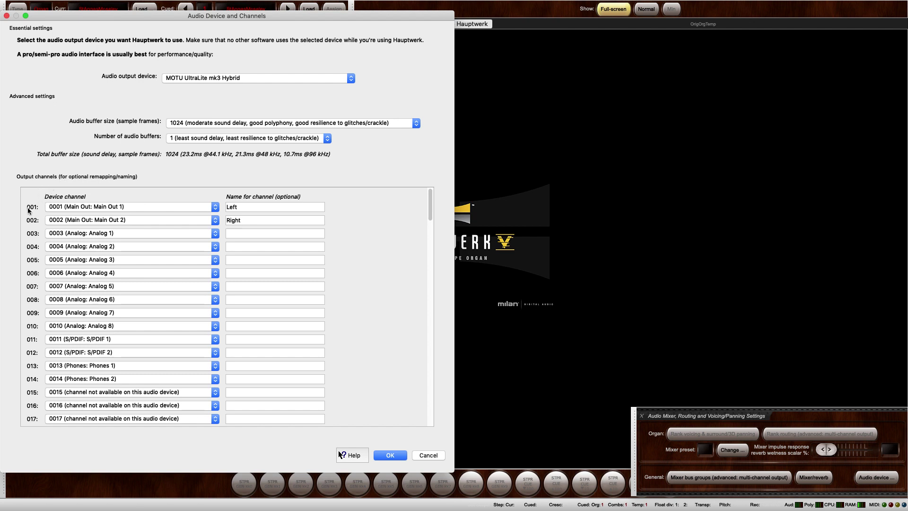
Step: Leave output 001 on its current channel, close device settings, and switch to Rank Routing
{"action": "left_click", "coordinate": [101, 207]}
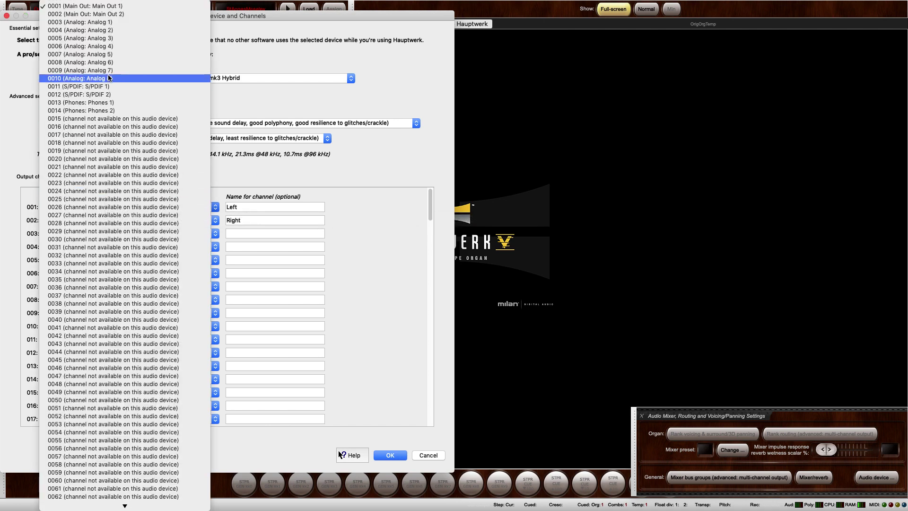
{"action": "left_click", "coordinate": [304, 210]}
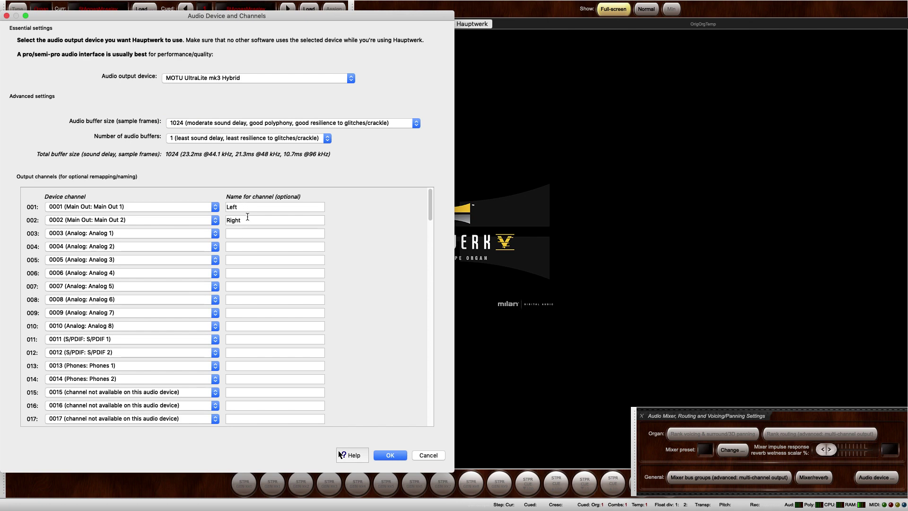
{"action": "key", "text": "Return"}
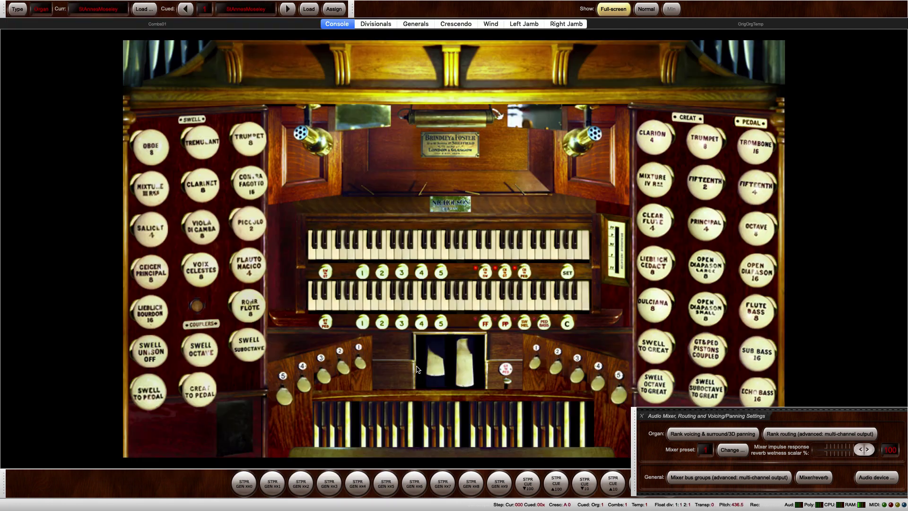
{"action": "left_click", "coordinate": [802, 441]}
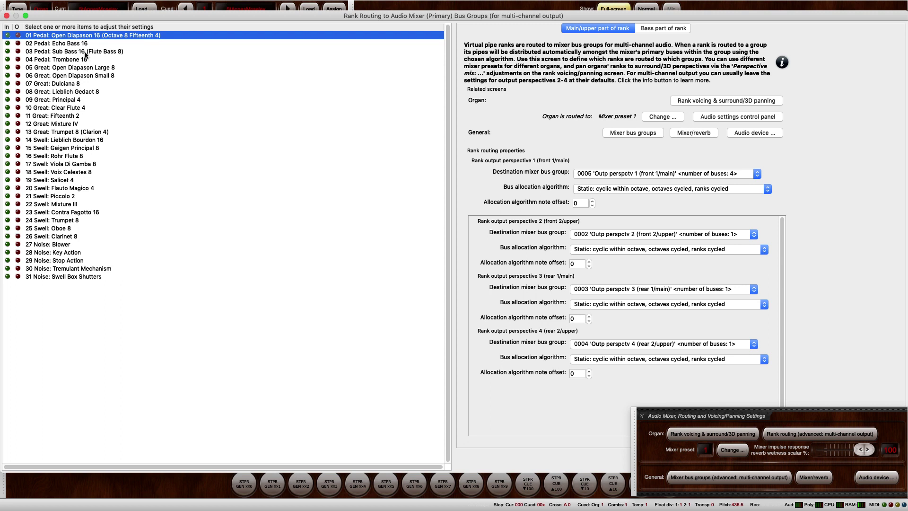
Step: Select Open Diapason, Geigen Principal, Oboe, Stop Action, all ranks, then Dulciana to review their perspective routings
{"action": "left_click", "coordinate": [92, 68]}
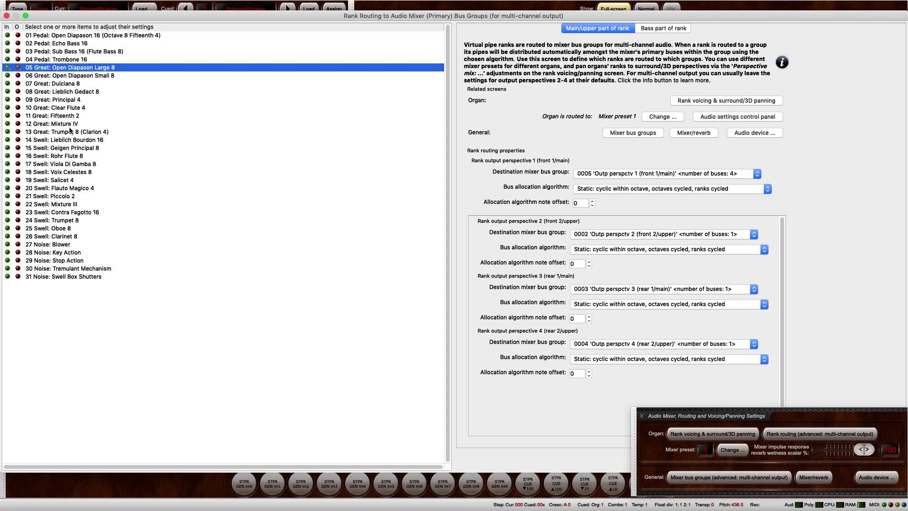
{"action": "left_click", "coordinate": [67, 148], "text": "super"}
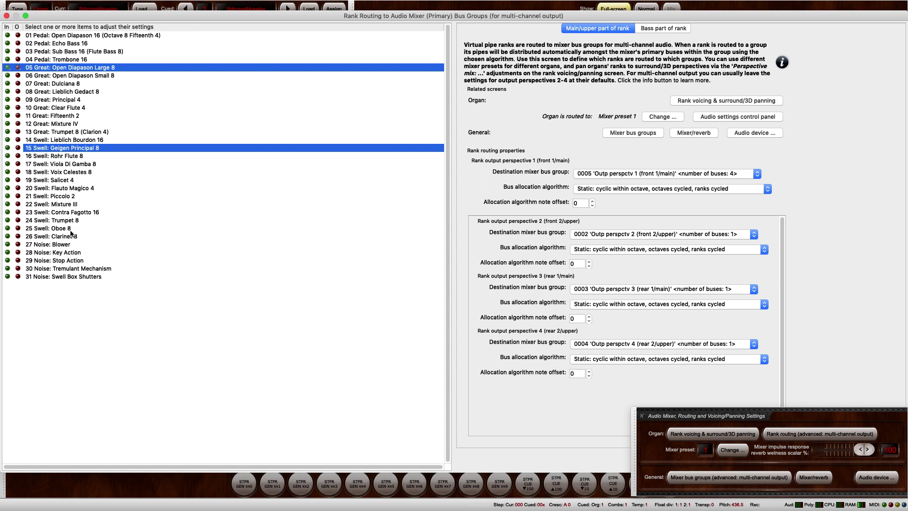
{"action": "left_click", "coordinate": [70, 226], "text": "super"}
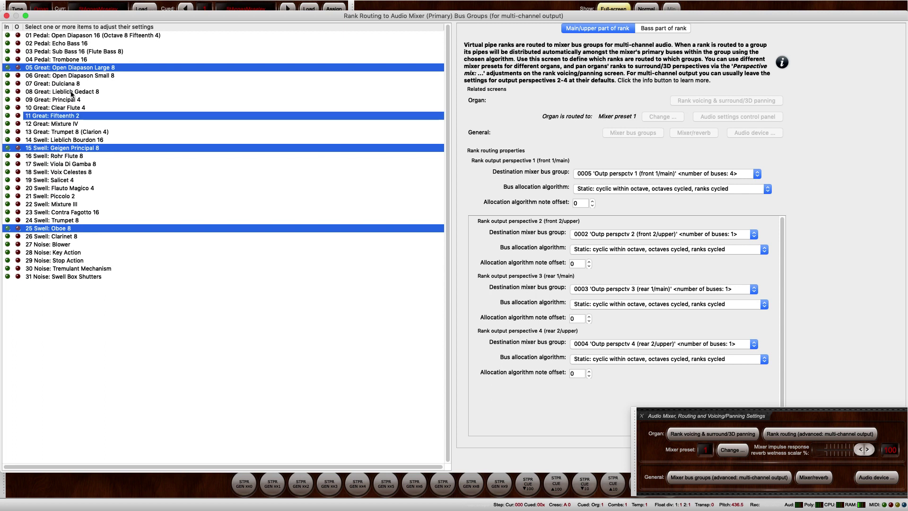
{"action": "left_click", "coordinate": [96, 262]}
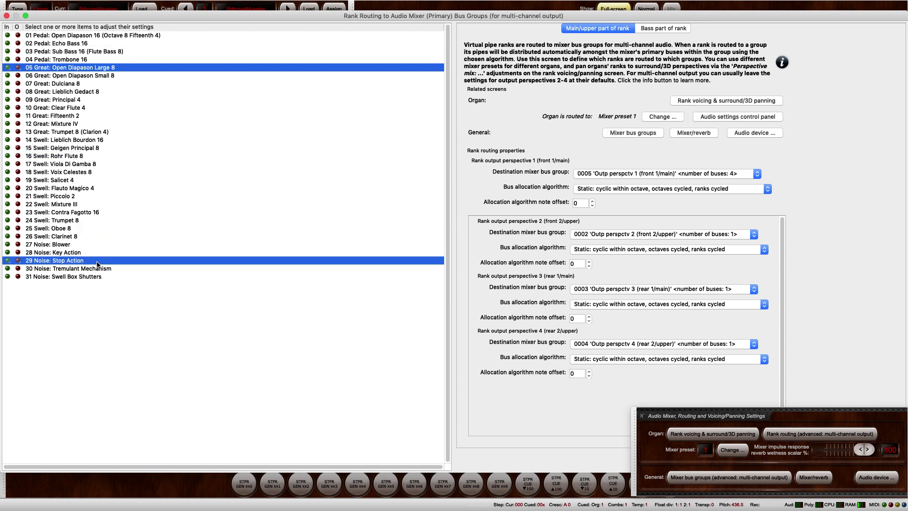
{"action": "key", "text": "super+a"}
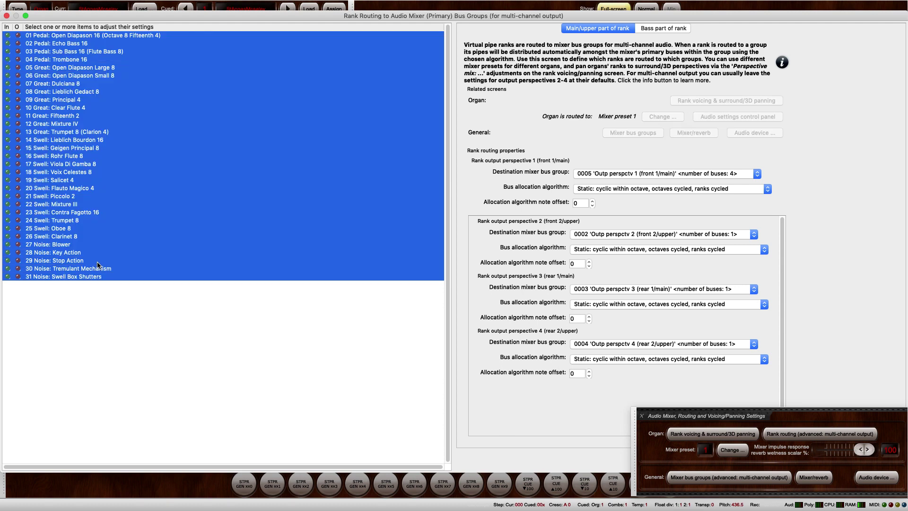
{"action": "left_click", "coordinate": [79, 85]}
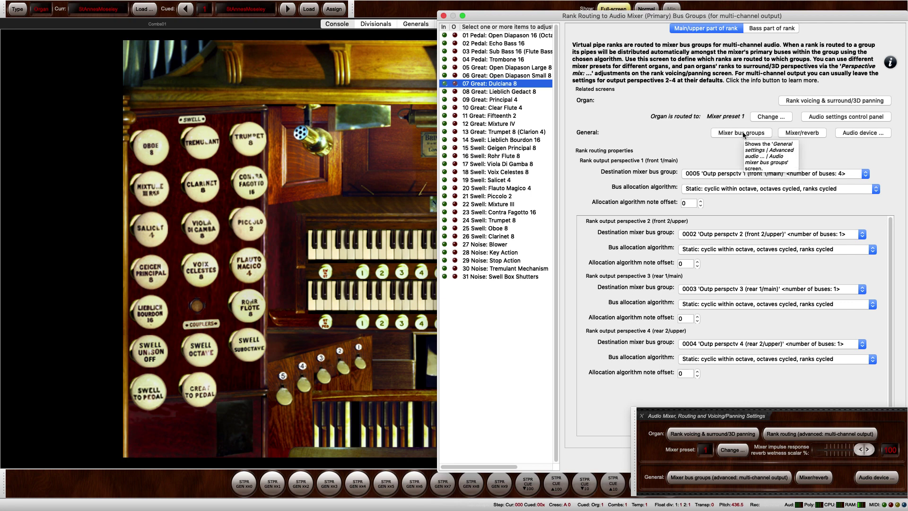
{"action": "left_click", "coordinate": [742, 132]}
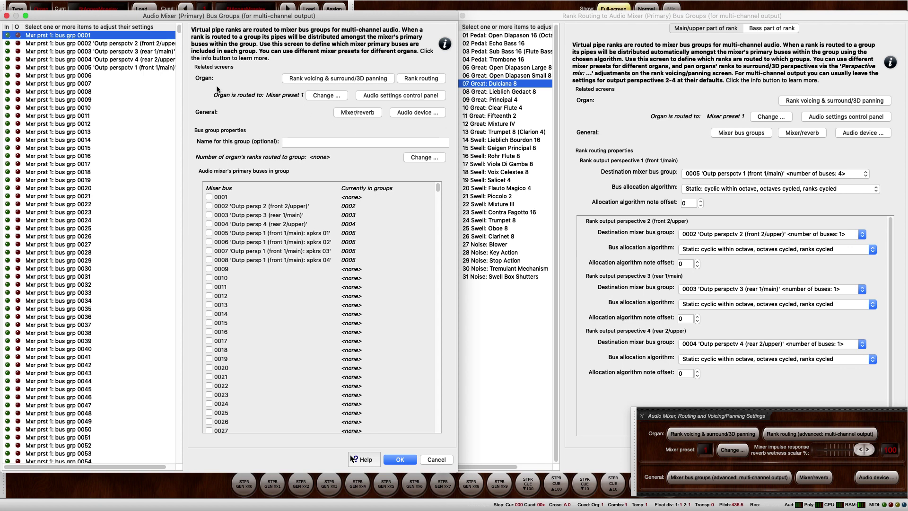
Step: Show bus group 0005 (front 1/main, 31 ranks on buses 0005–0008) and drag its window right
{"action": "left_click", "coordinate": [115, 68]}
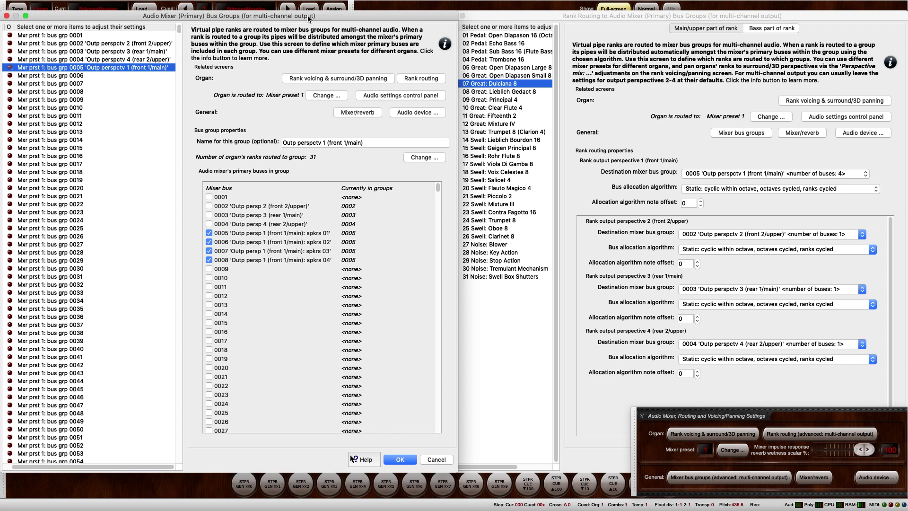
{"action": "left_click_drag", "start_coordinate": [308, 18], "coordinate": [488, 17]}
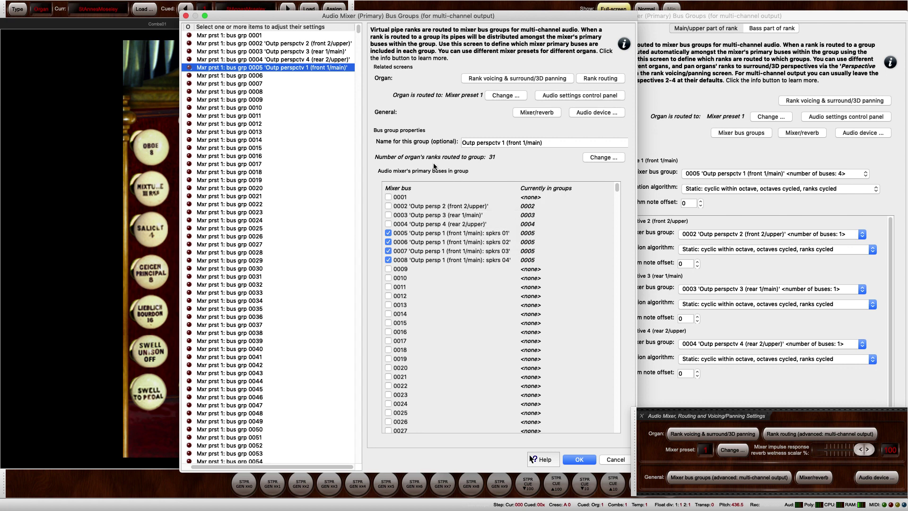
Step: Place the mixer beside the rank routing window and reselect Stereo mix 1 (main/recording)
{"action": "left_click", "coordinate": [536, 114]}
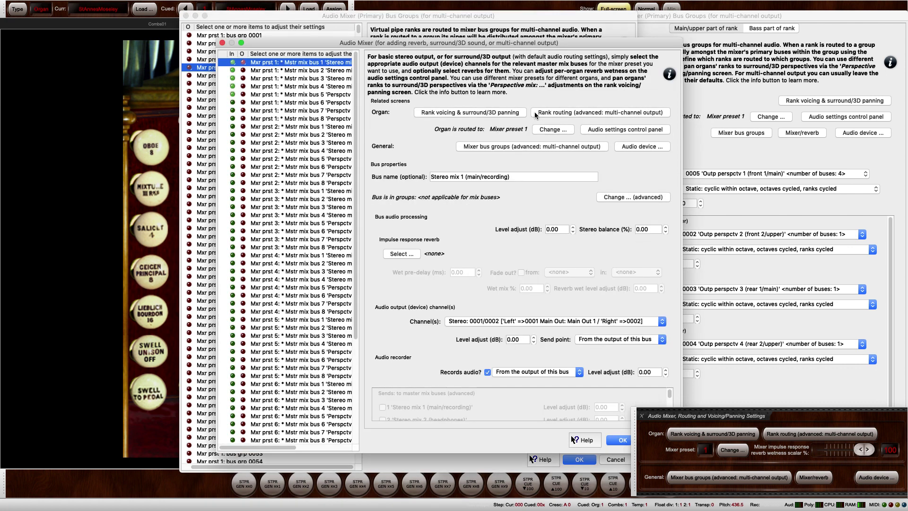
{"action": "left_click", "coordinate": [528, 112]}
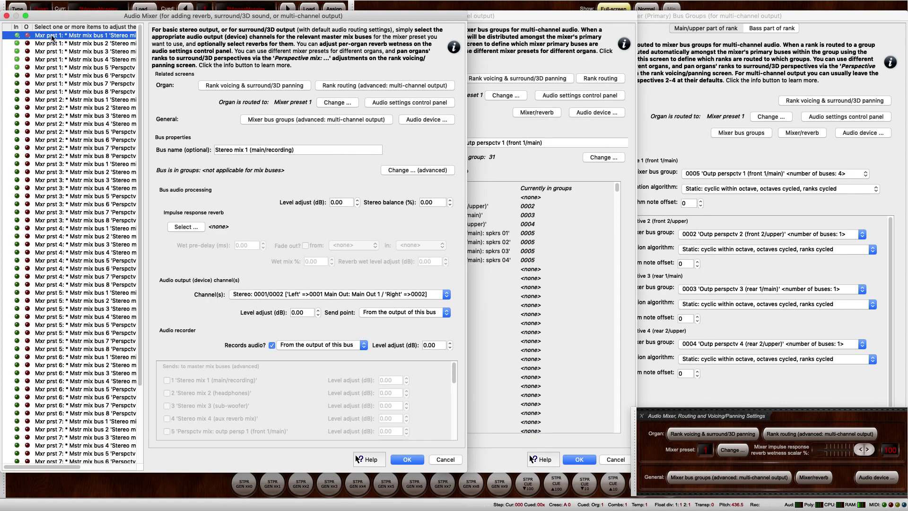
{"action": "left_click", "coordinate": [59, 91], "text": "shift"}
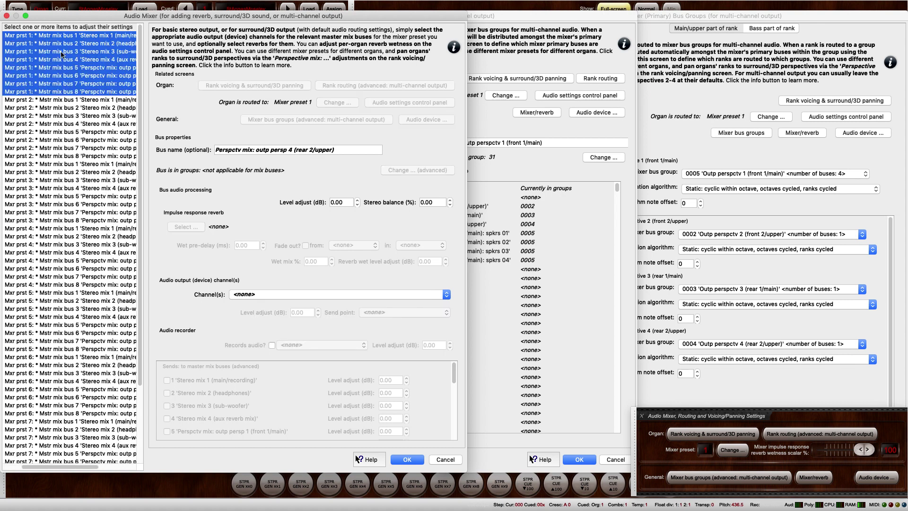
{"action": "left_click", "coordinate": [100, 38]}
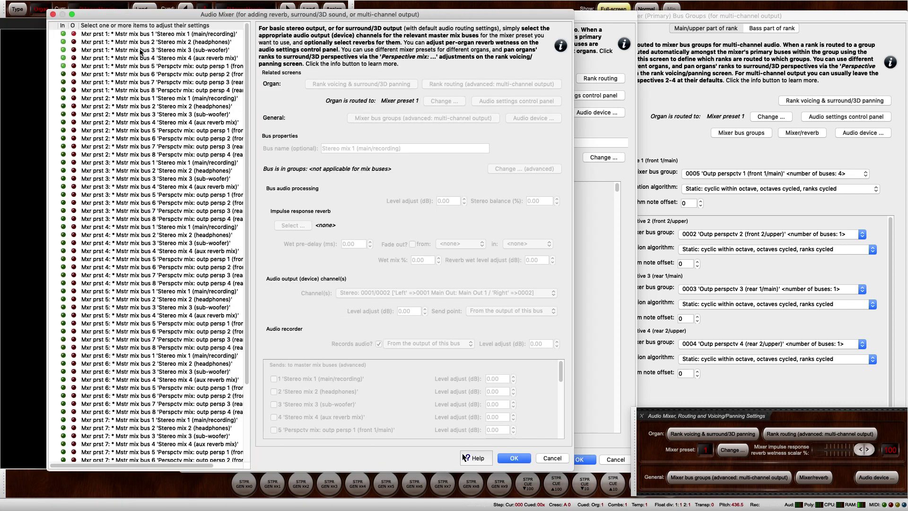
Step: Reveal the advanced intermediate and primary buses, then shift the mixer window slightly left
{"action": "scroll", "coordinate": [140, 52], "scroll_direction": "down", "scroll_amount": 4}
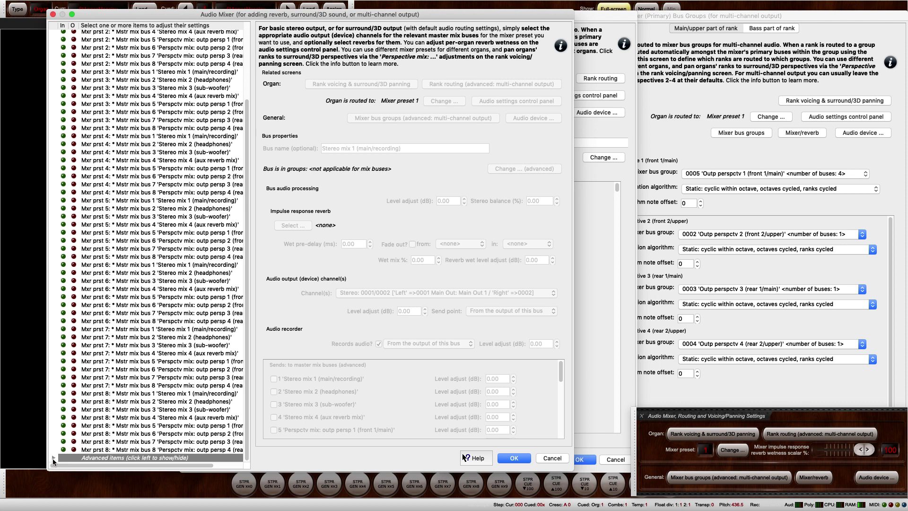
{"action": "left_click", "coordinate": [53, 458]}
{"action": "scroll", "coordinate": [130, 352], "scroll_direction": "down", "scroll_amount": 4}
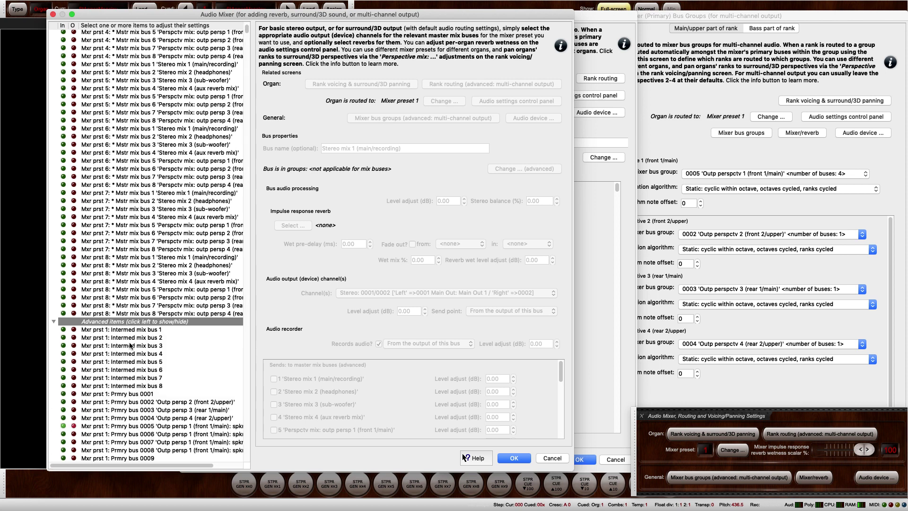
{"action": "scroll", "coordinate": [131, 345], "scroll_direction": "down", "scroll_amount": 3}
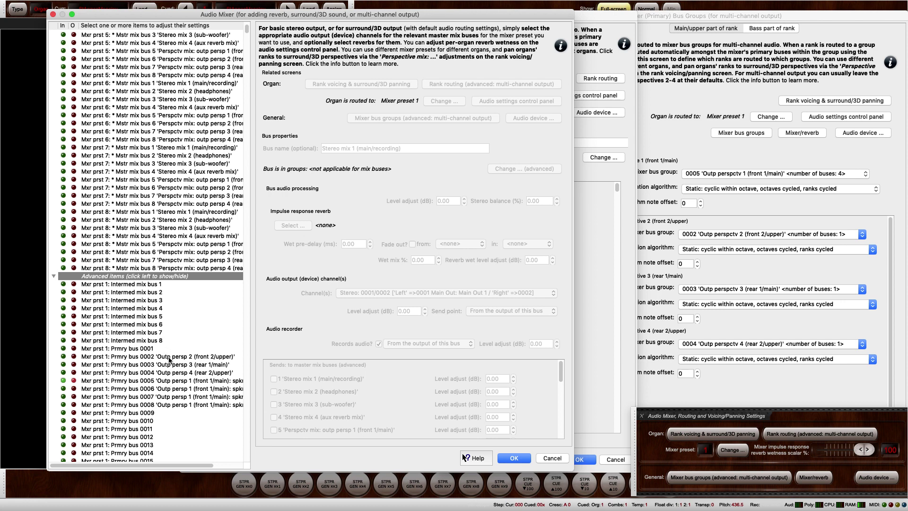
{"action": "scroll", "coordinate": [166, 237], "scroll_direction": "up", "scroll_amount": 18}
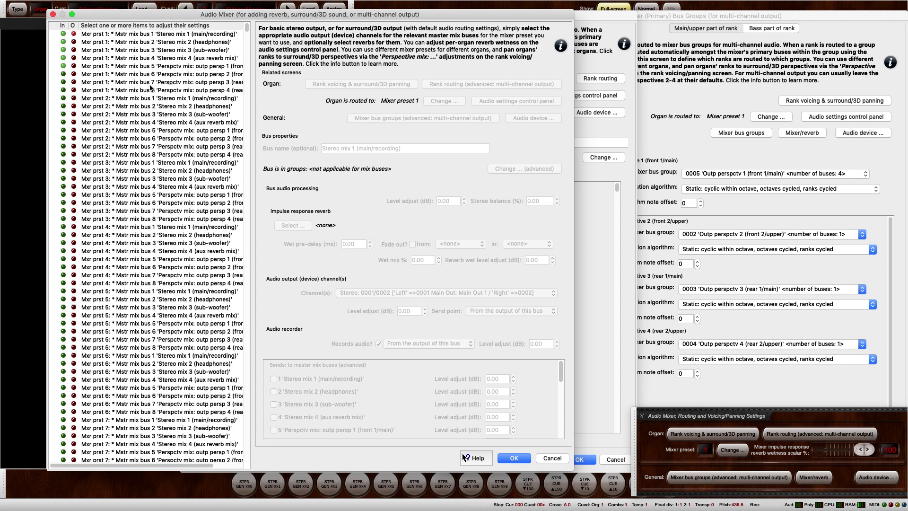
{"action": "scroll", "coordinate": [151, 237], "scroll_direction": "down", "scroll_amount": 20}
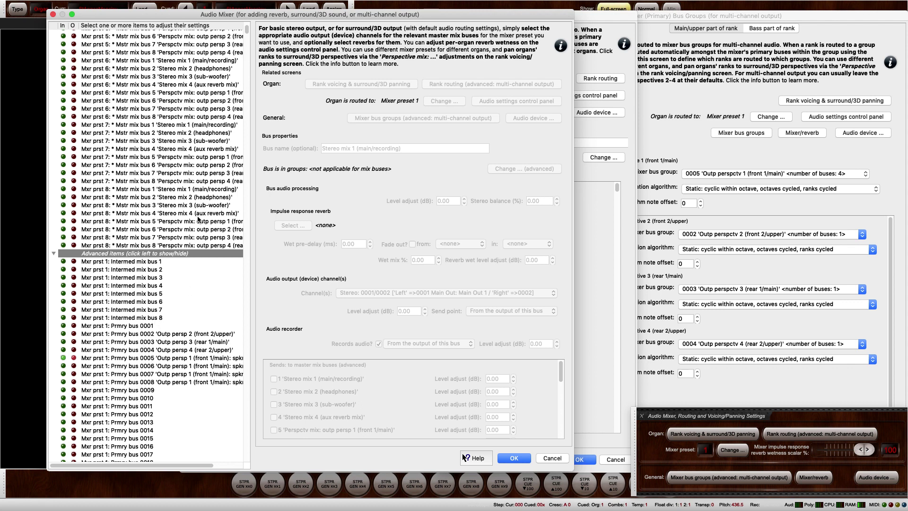
{"action": "left_click_drag", "start_coordinate": [240, 18], "coordinate": [227, 17]}
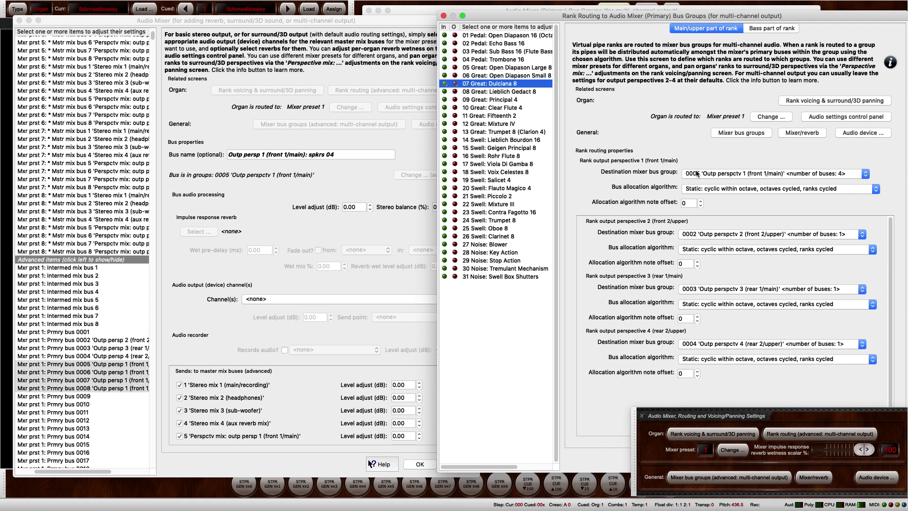
{"action": "left_click", "coordinate": [407, 12]}
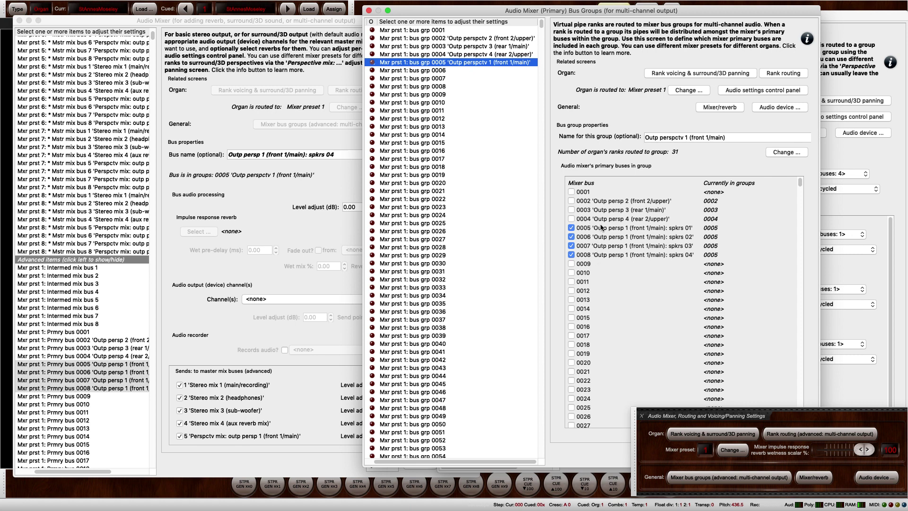
Step: Switch between the rank routing and bus groups windows, ending on Mxr prst 1: Mstr mix bus 1
{"action": "left_click", "coordinate": [194, 269]}
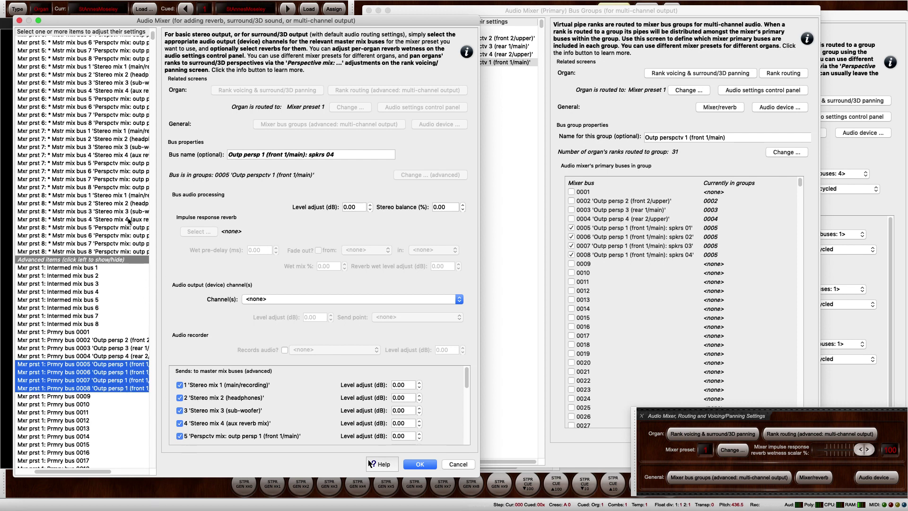
{"action": "scroll", "coordinate": [129, 222], "scroll_direction": "up", "scroll_amount": 10}
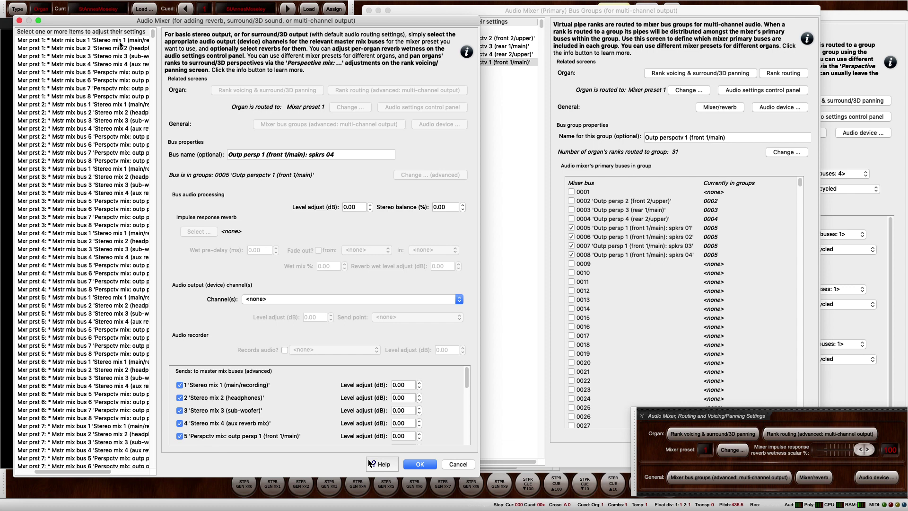
{"action": "left_click", "coordinate": [119, 41]}
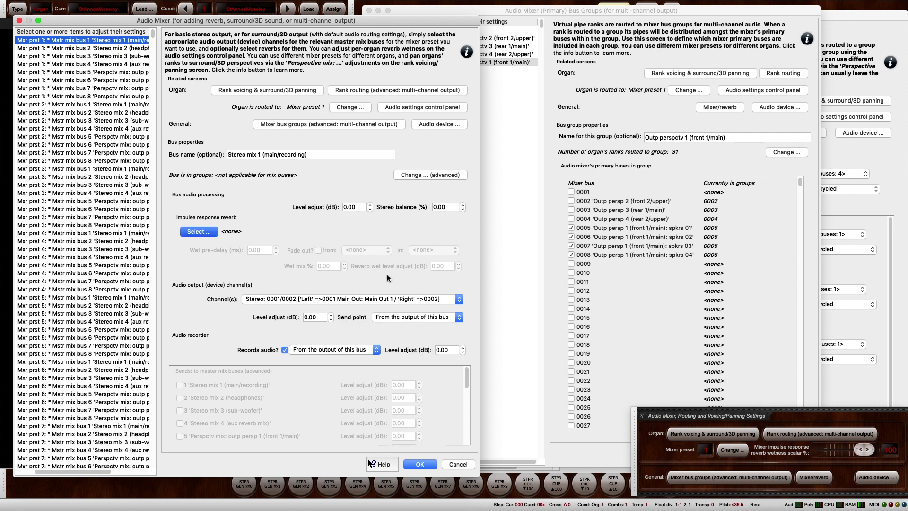
{"action": "left_click", "coordinate": [786, 152]}
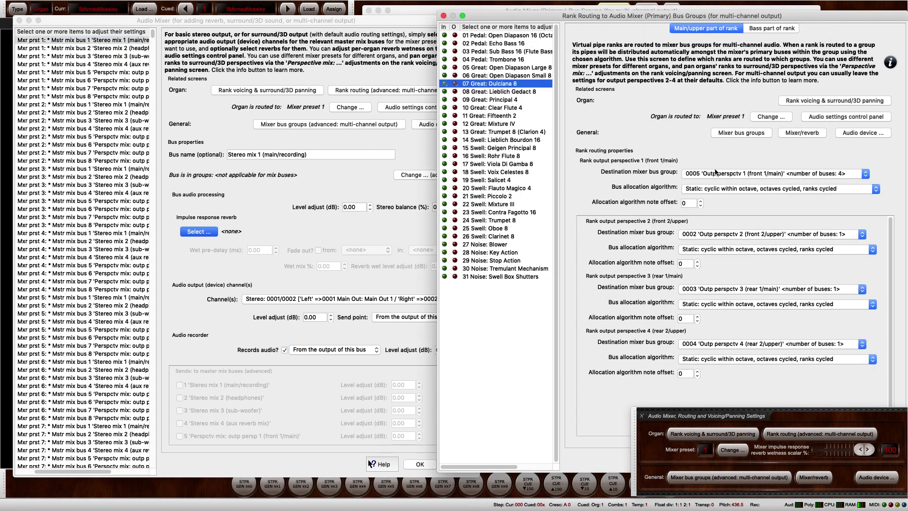
{"action": "left_click", "coordinate": [425, 13]}
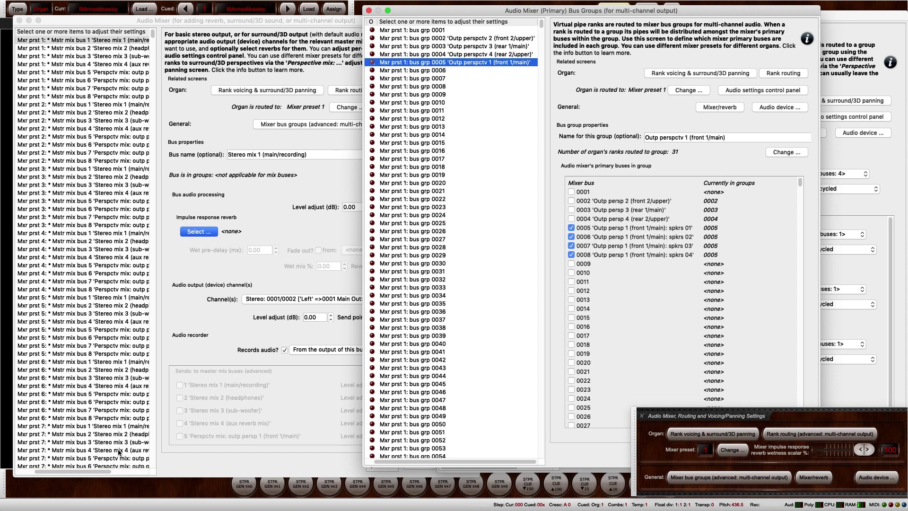
{"action": "left_click", "coordinate": [118, 40]}
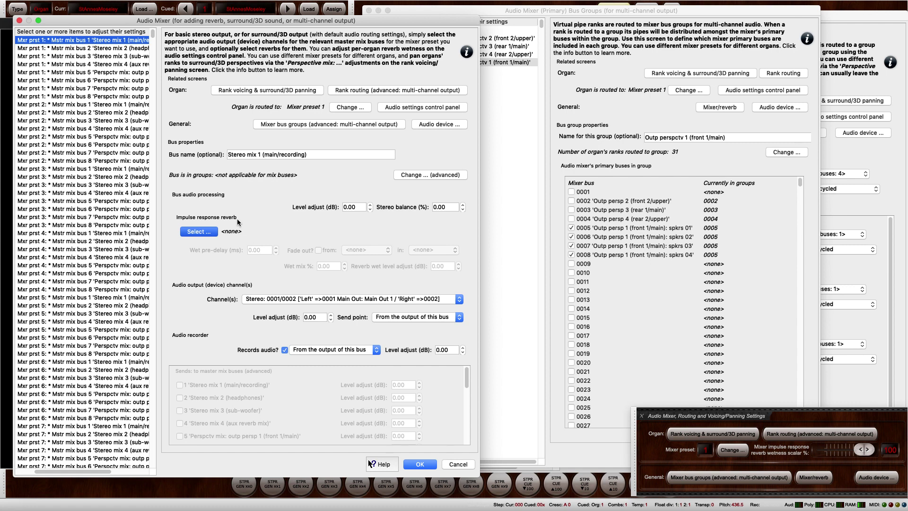
Step: Pick and confirm HauptwerkReverb-Church02-ORTF-5m-LR-4.0s as the impulse response reverb
{"action": "left_click", "coordinate": [208, 232]}
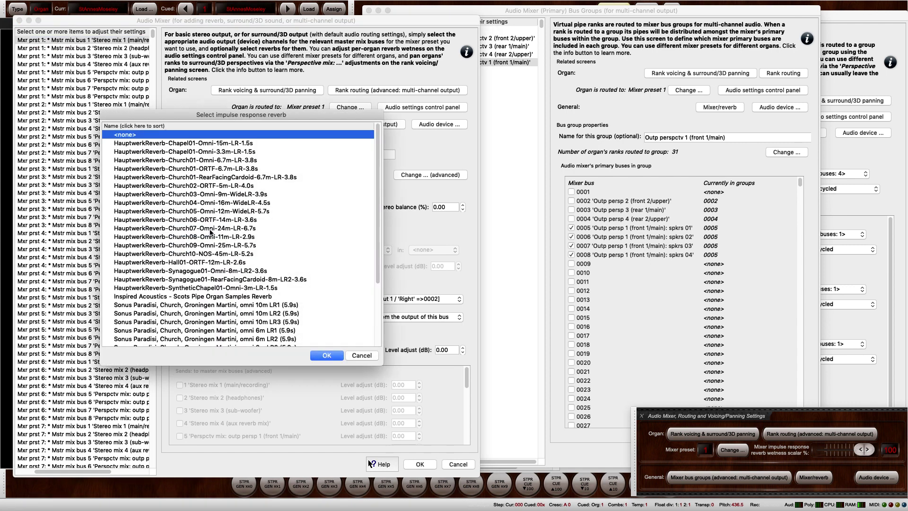
{"action": "left_click", "coordinate": [230, 177]}
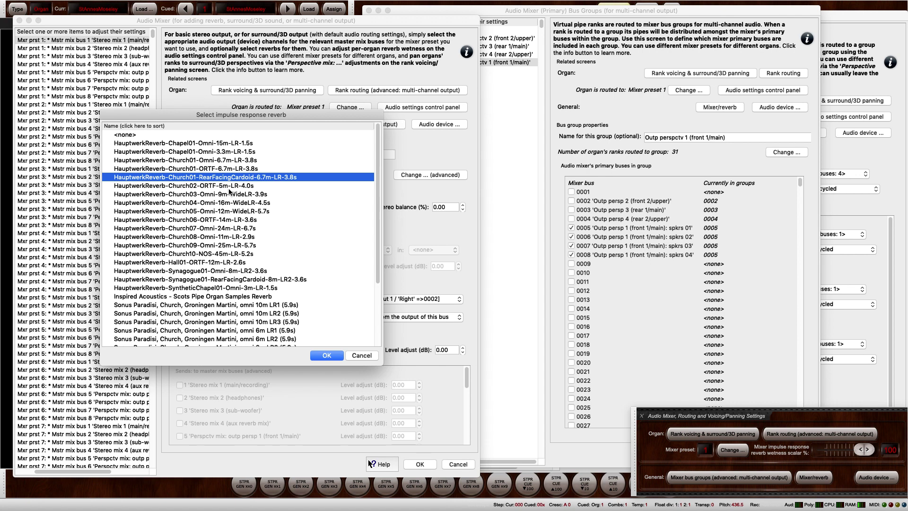
{"action": "left_click", "coordinate": [231, 186]}
{"action": "left_click", "coordinate": [323, 355]}
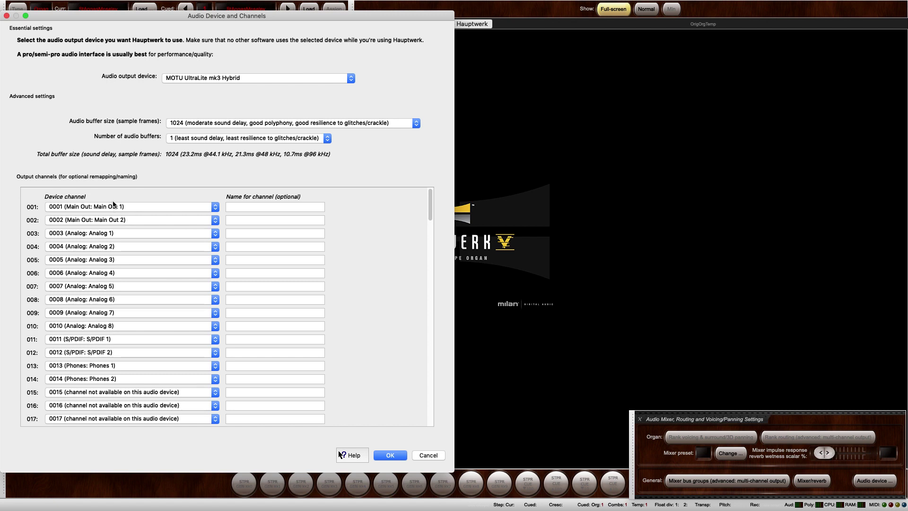
Step: Name channels 001–006 Front, Rear, Phones Left/Right, map 003–006 to S/PDIF and Phones, and apply
{"action": "left_click", "coordinate": [242, 207]}
{"action": "type", "text": "Front Left"}
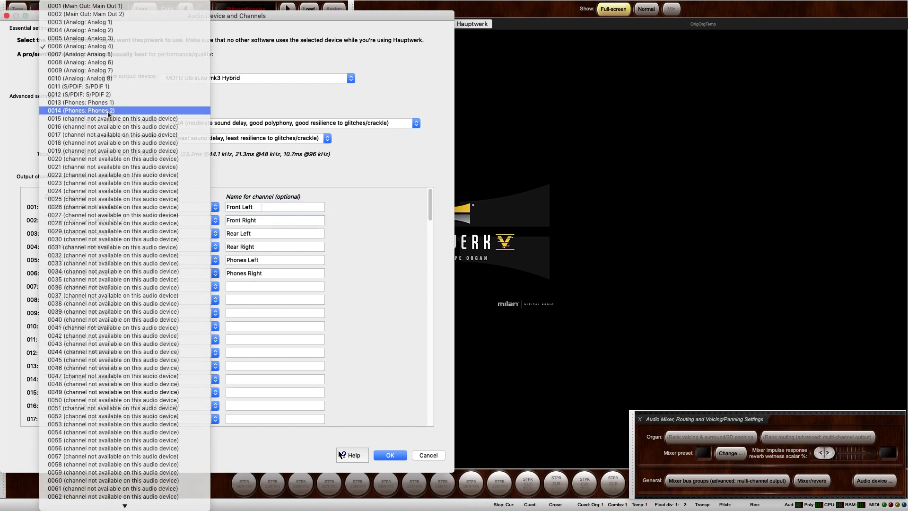
{"action": "left_click", "coordinate": [114, 104]}
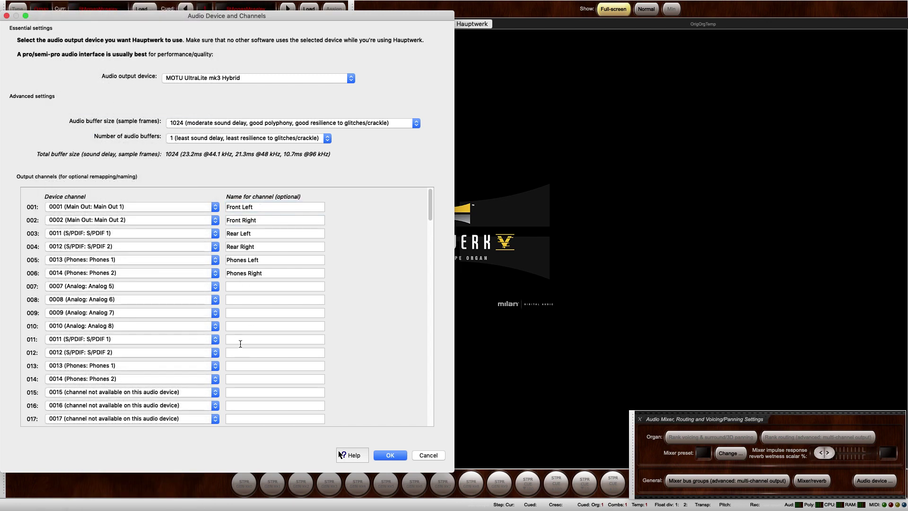
{"action": "left_click", "coordinate": [391, 455]}
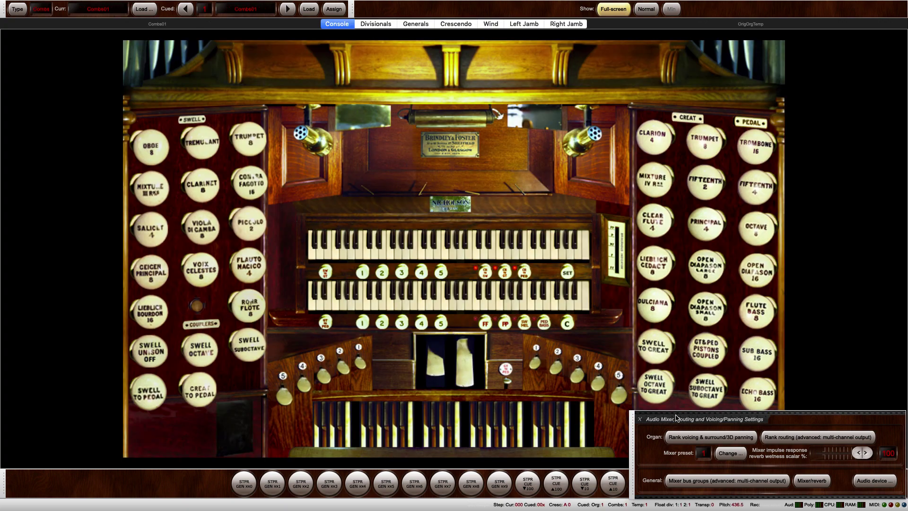
Step: Set Stereo mix 1's output channels to <none>
{"action": "left_click", "coordinate": [822, 482]}
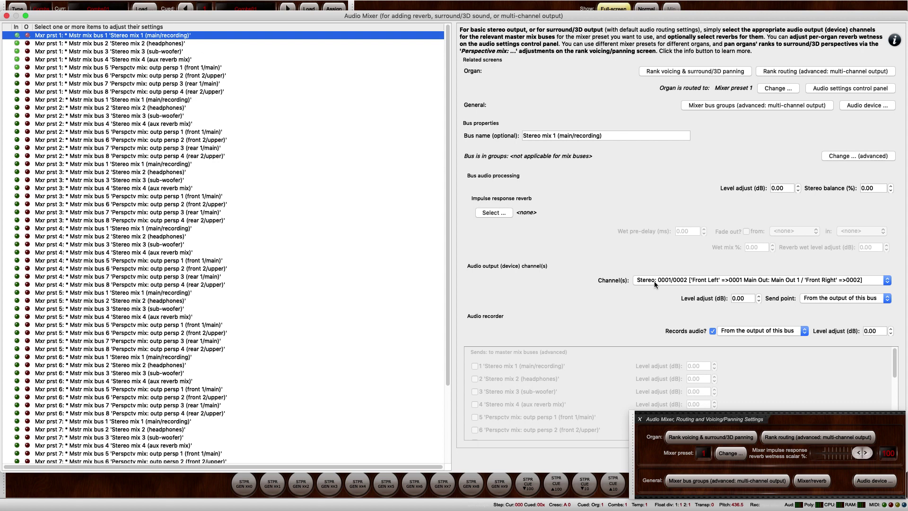
{"action": "left_click", "coordinate": [654, 281]}
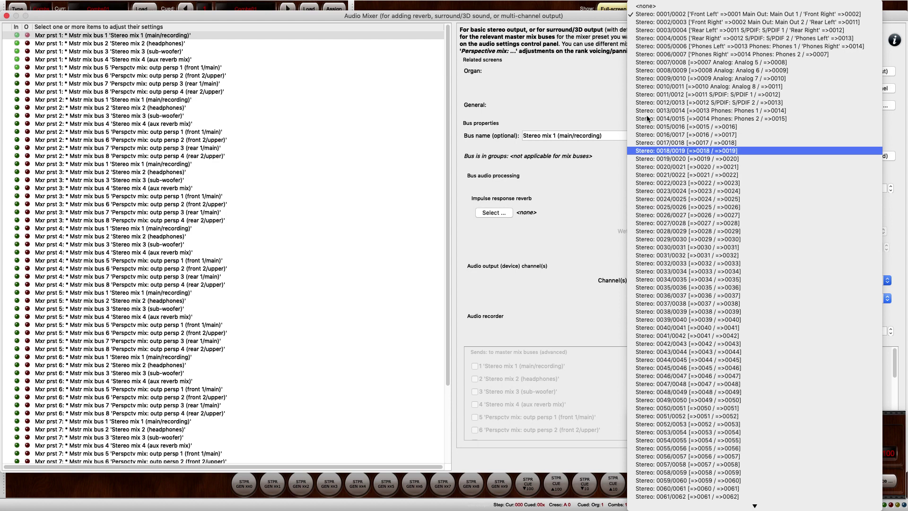
{"action": "left_click", "coordinate": [657, 6]}
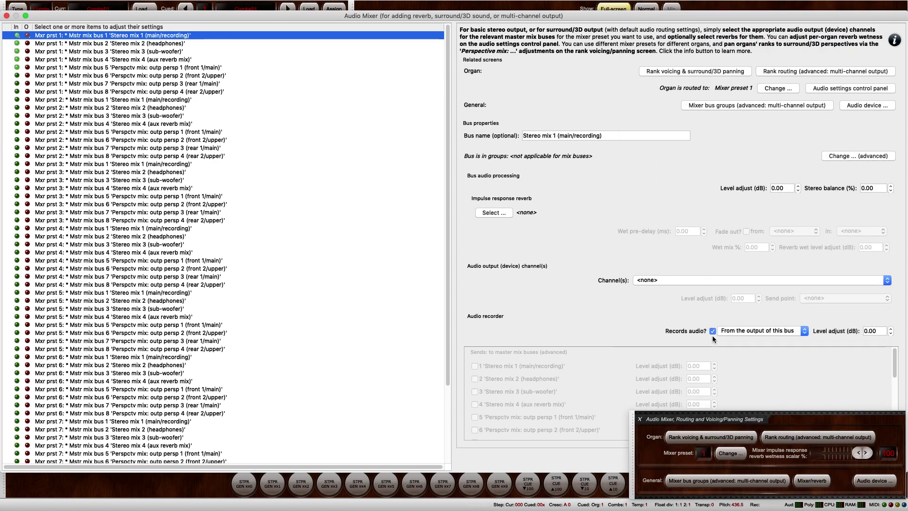
Step: Route Stereo mix 2 (headphones) to Phones Left/Right, stereo channels 0005/0006
{"action": "left_click", "coordinate": [157, 44]}
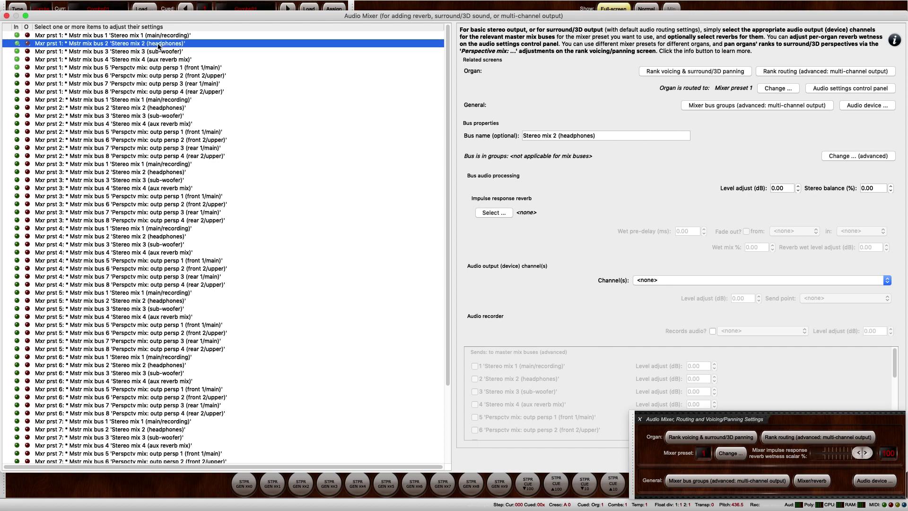
{"action": "left_click", "coordinate": [654, 282]}
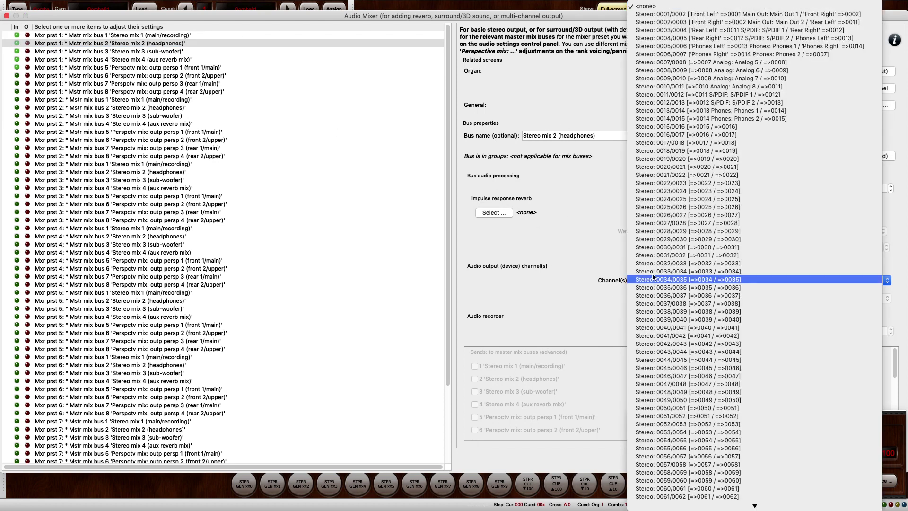
{"action": "left_click", "coordinate": [708, 47]}
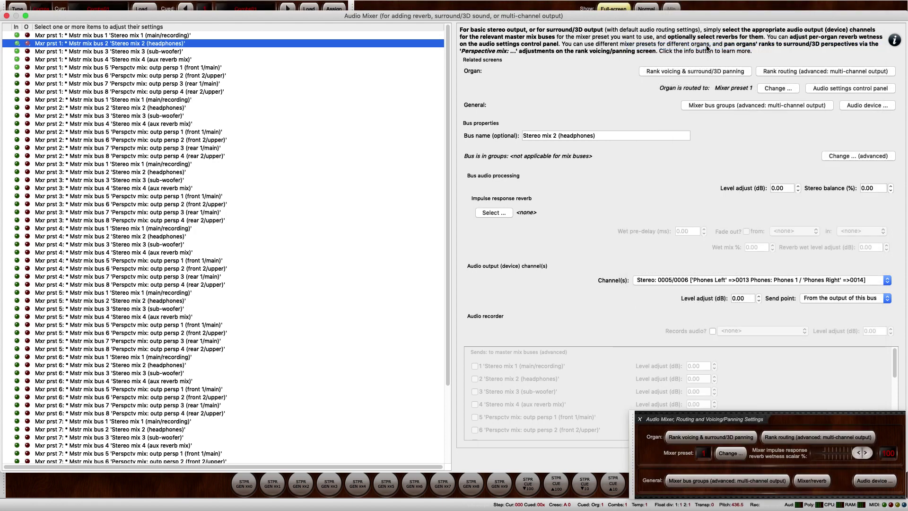
{"action": "left_click", "coordinate": [168, 52]}
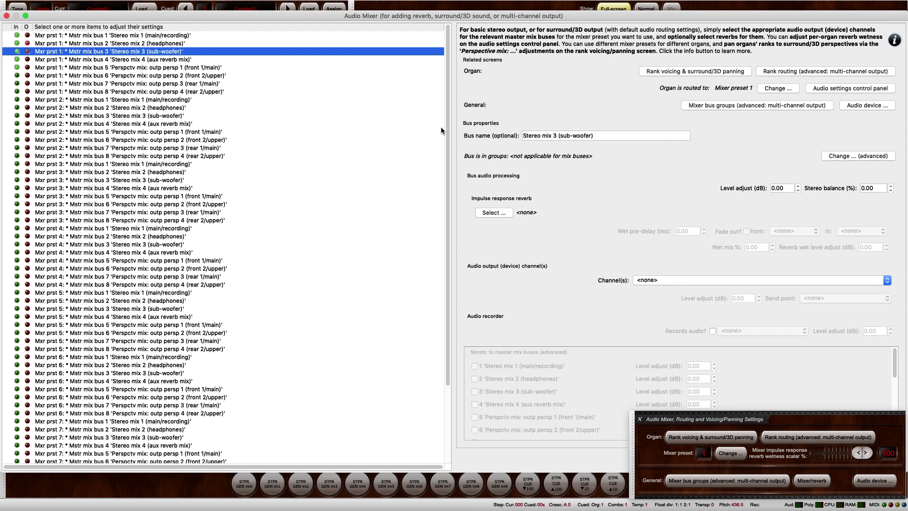
Step: Rename master mix bus 3 'Front Speakers' and route it to Front Left/Right 0001/0002
{"action": "triple_click", "coordinate": [620, 136]}
{"action": "key", "text": "BackSpace"}
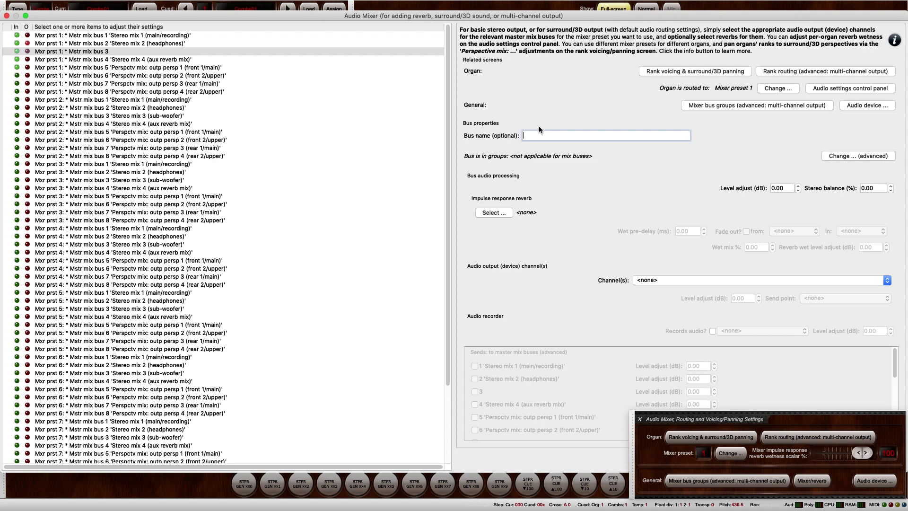
{"action": "type", "text": "Front Speakers"}
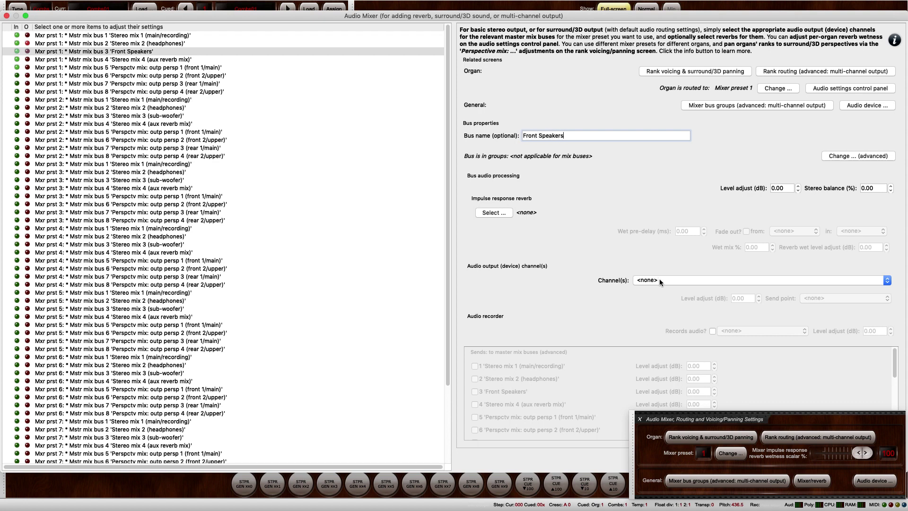
{"action": "left_click", "coordinate": [659, 280]}
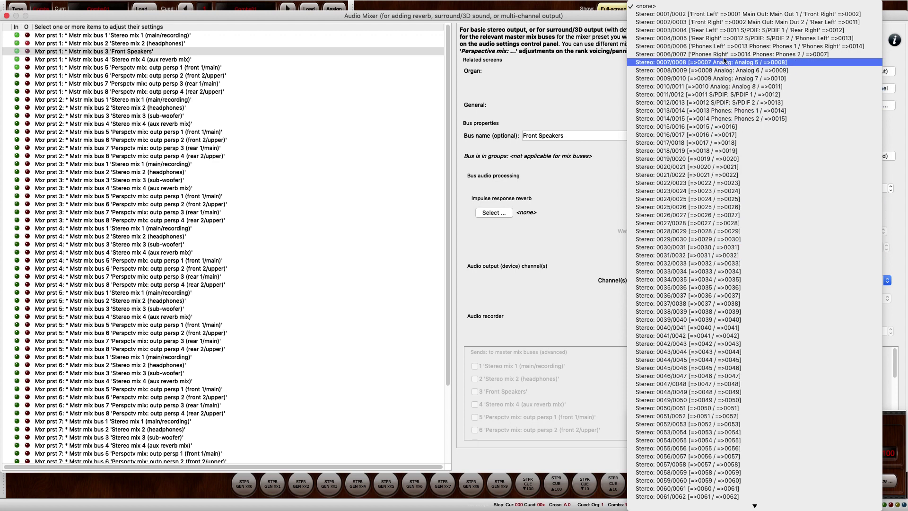
{"action": "left_click", "coordinate": [727, 13]}
Step: Rename master mix bus 4 'Rear Speakers' and route it to Rear Left/Right 0003/0004
{"action": "left_click", "coordinate": [183, 60]}
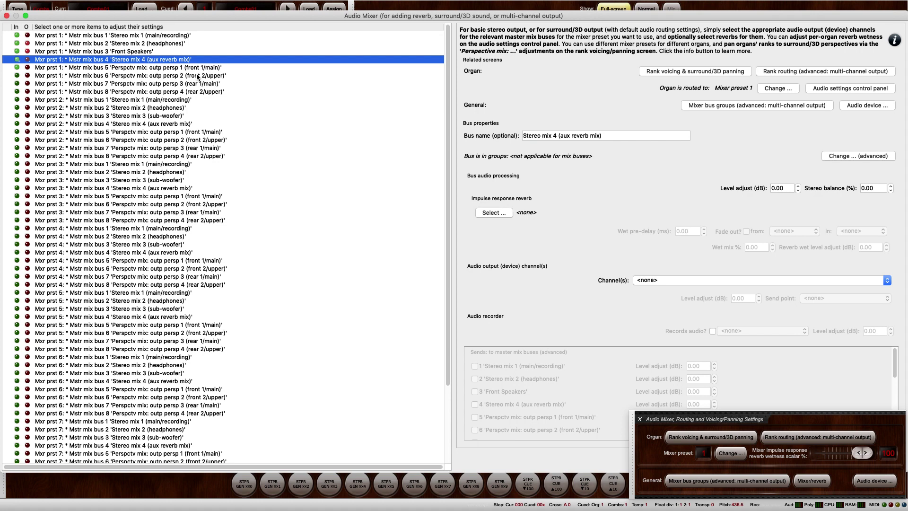
{"action": "left_click", "coordinate": [610, 136]}
{"action": "type", "text": "Re"}
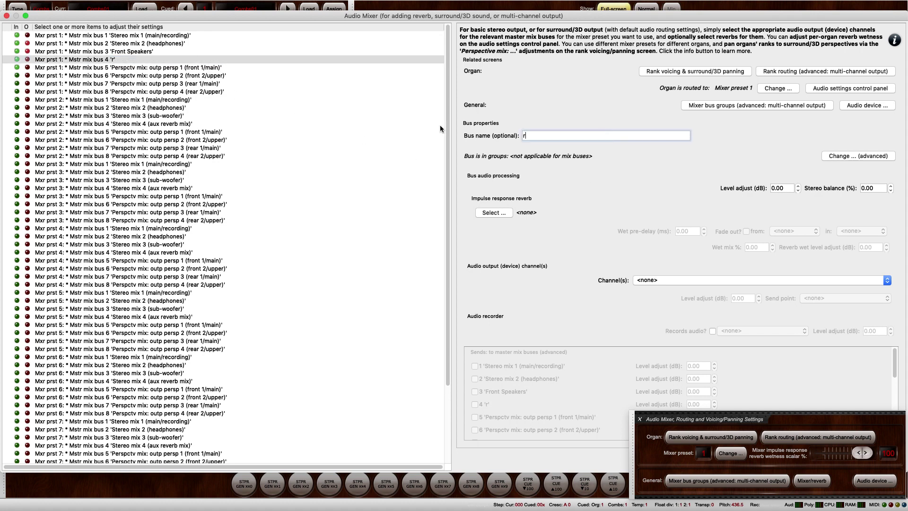
{"action": "type", "text": "ar Speakers"}
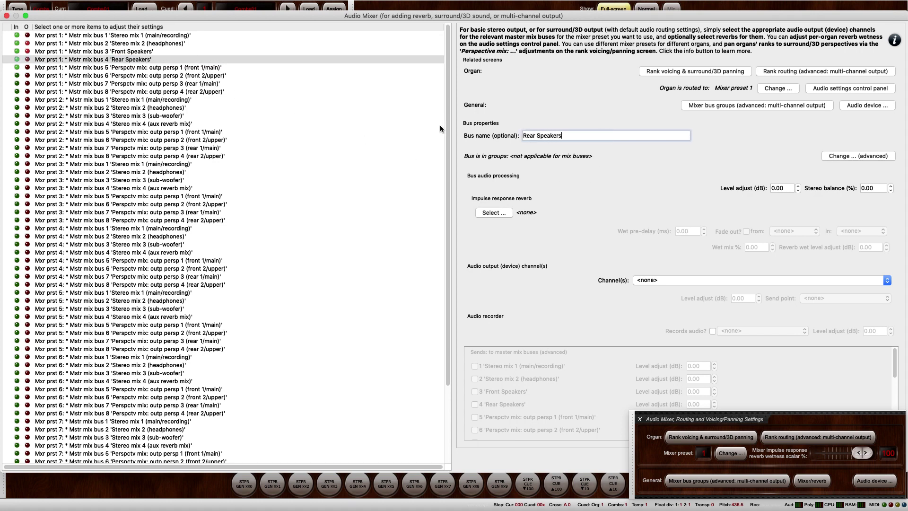
{"action": "left_click", "coordinate": [652, 280]}
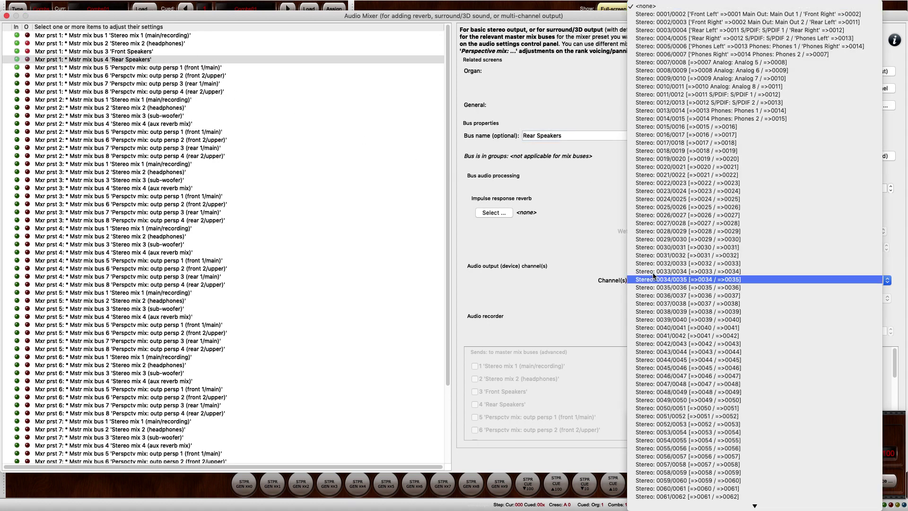
{"action": "left_click", "coordinate": [713, 30]}
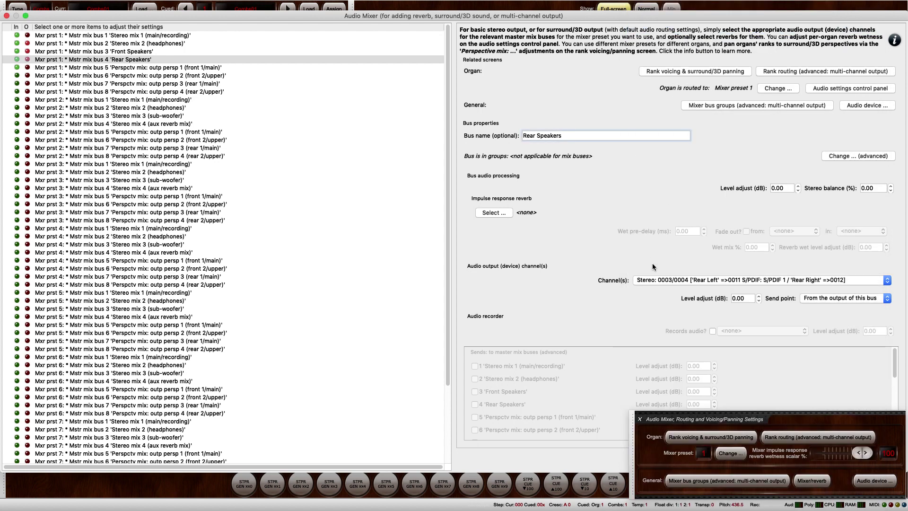
Step: Erase the existing name of master mix bus 5
{"action": "left_click", "coordinate": [183, 69]}
{"action": "left_click", "coordinate": [644, 136]}
{"action": "key", "text": "super+a"}
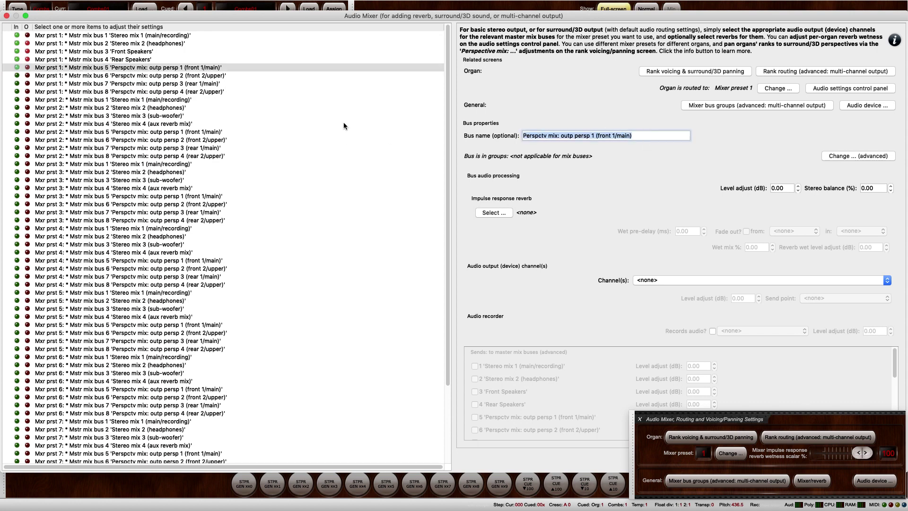
{"action": "key", "text": "BackSpace"}
Step: Show the advanced mixer bus items and rename primary bus 0002 to 'Front Group'
{"action": "left_click", "coordinate": [210, 76]}
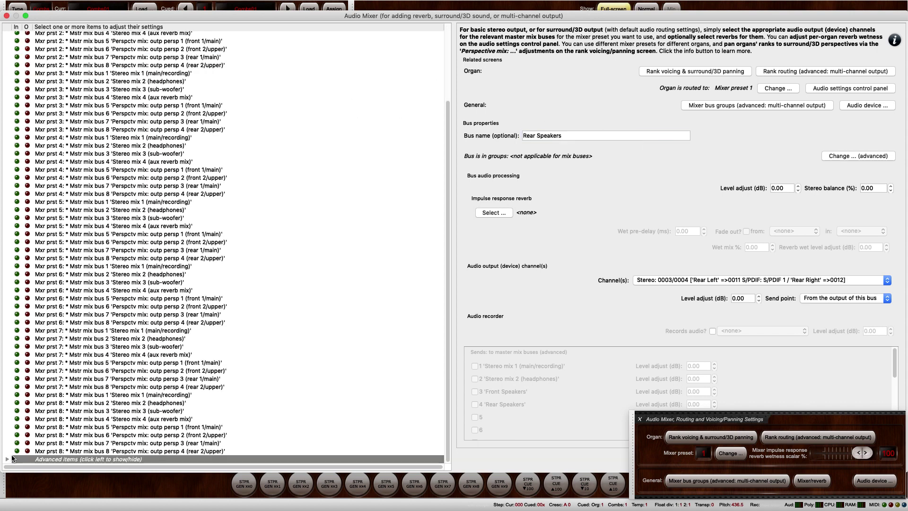
{"action": "left_click", "coordinate": [7, 460]}
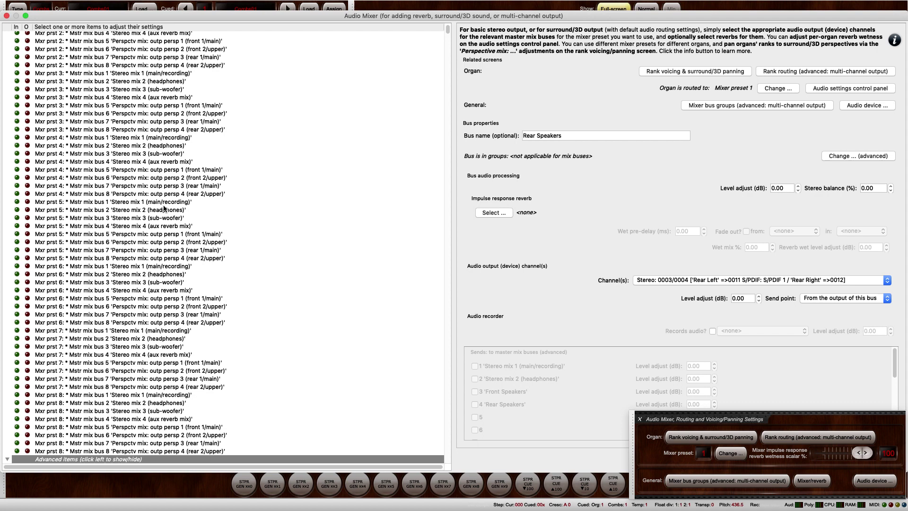
{"action": "scroll", "coordinate": [341, 130], "scroll_direction": "down", "scroll_amount": 10}
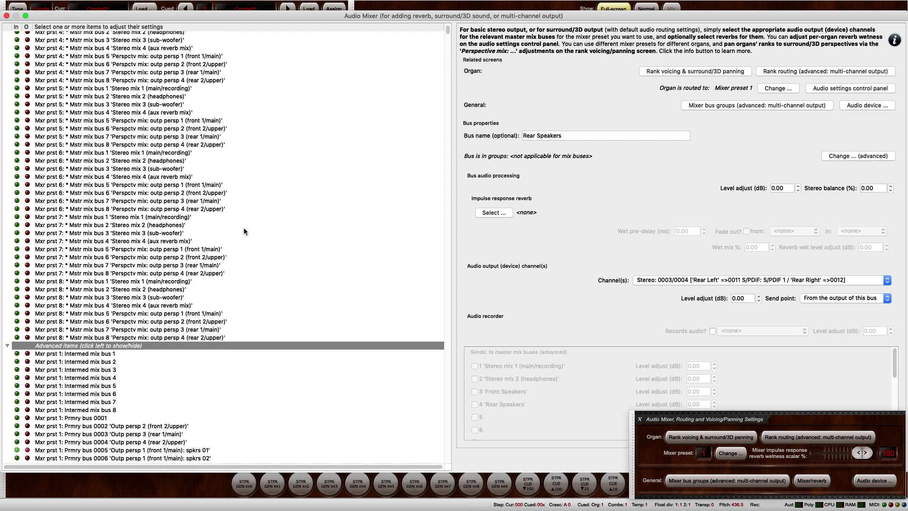
{"action": "left_click", "coordinate": [103, 327]}
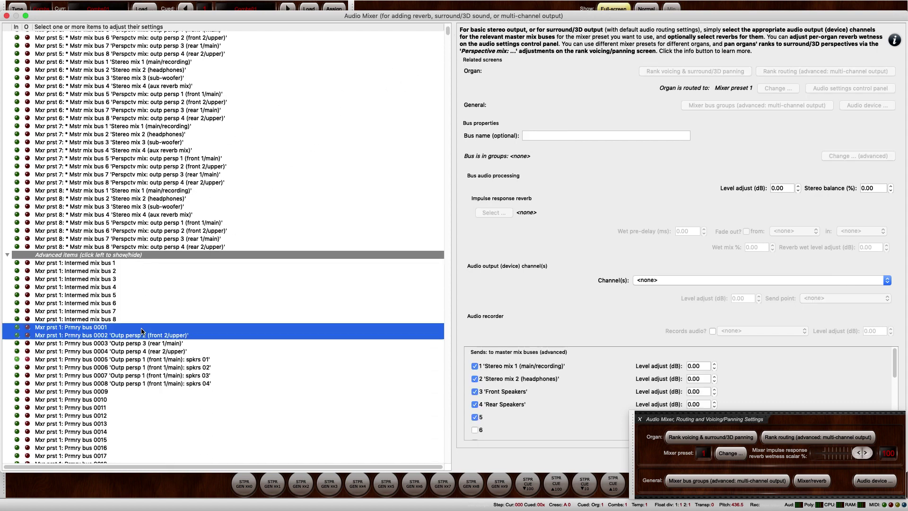
{"action": "left_click", "coordinate": [110, 335]}
{"action": "left_click", "coordinate": [116, 328]}
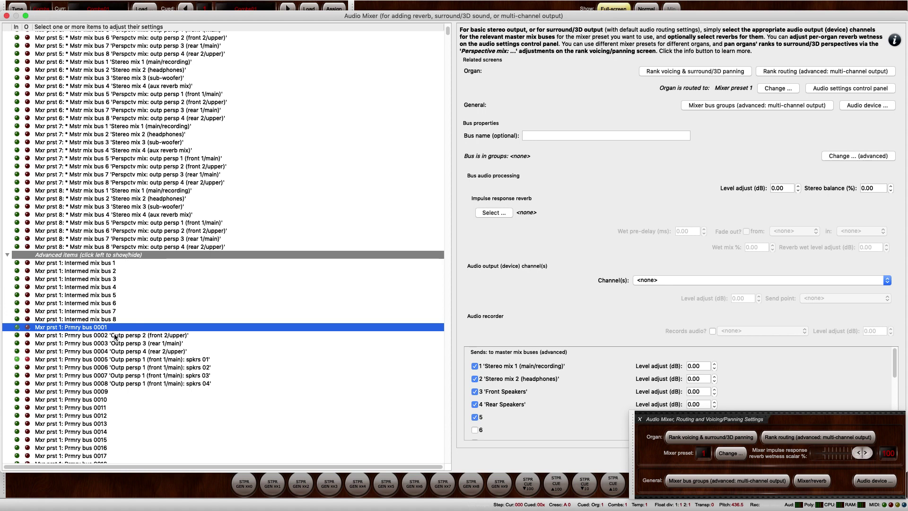
{"action": "left_click", "coordinate": [115, 335]}
{"action": "triple_click", "coordinate": [615, 136]}
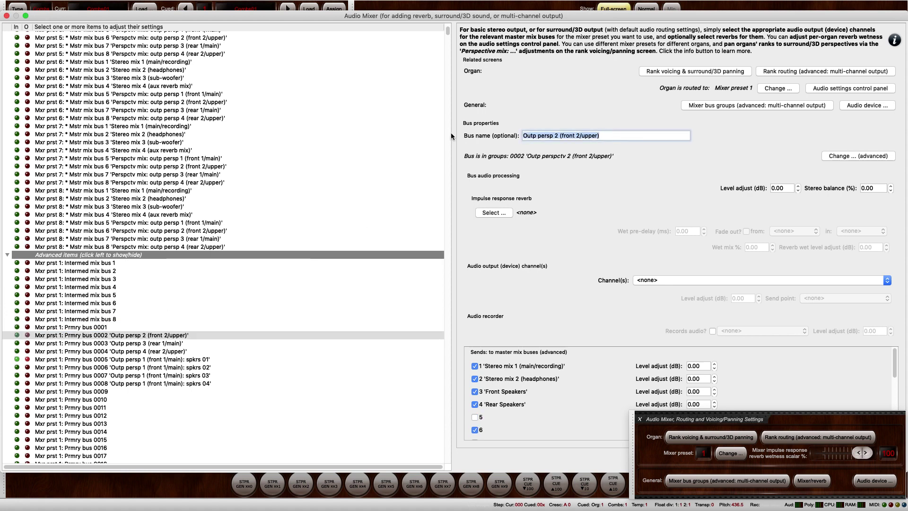
{"action": "type", "text": "FG"}
{"action": "key", "text": "super+a"}
{"action": "type", "text": "Front Group"}
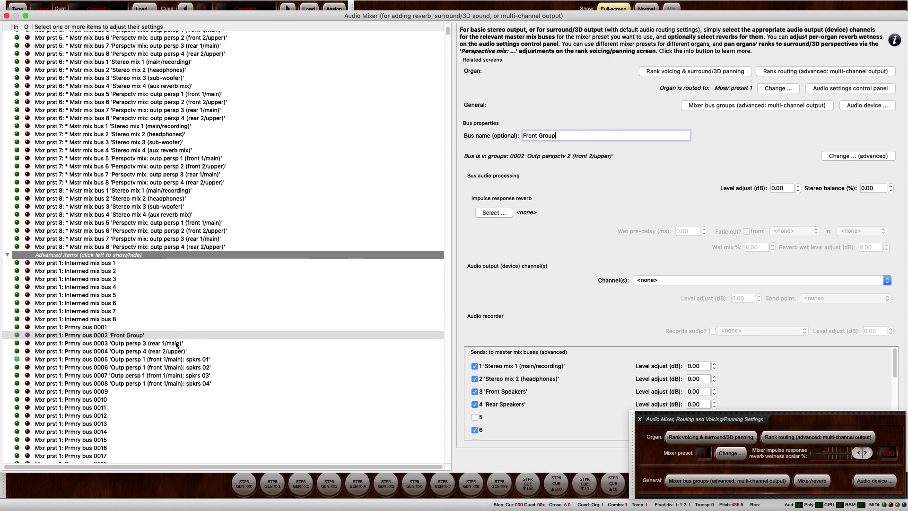
Step: Rename primary bus 0003 to 'Rear Group'
{"action": "left_click", "coordinate": [176, 345]}
{"action": "triple_click", "coordinate": [616, 136]}
{"action": "type", "text": "Rear Group"}
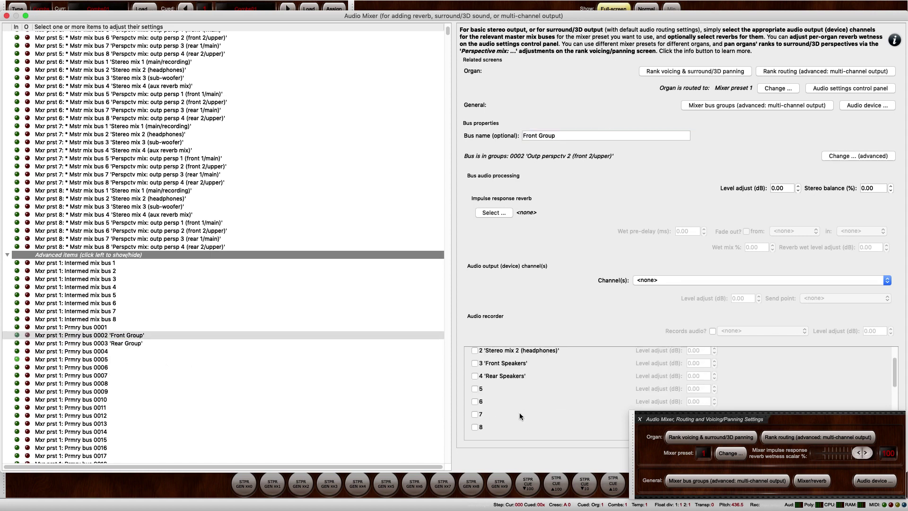
Step: Send Front Group to master mixes 1–3, and Rear Group to Rear Speakers and Stereo mix 2
{"action": "scroll", "coordinate": [520, 412], "scroll_direction": "up", "scroll_amount": 2}
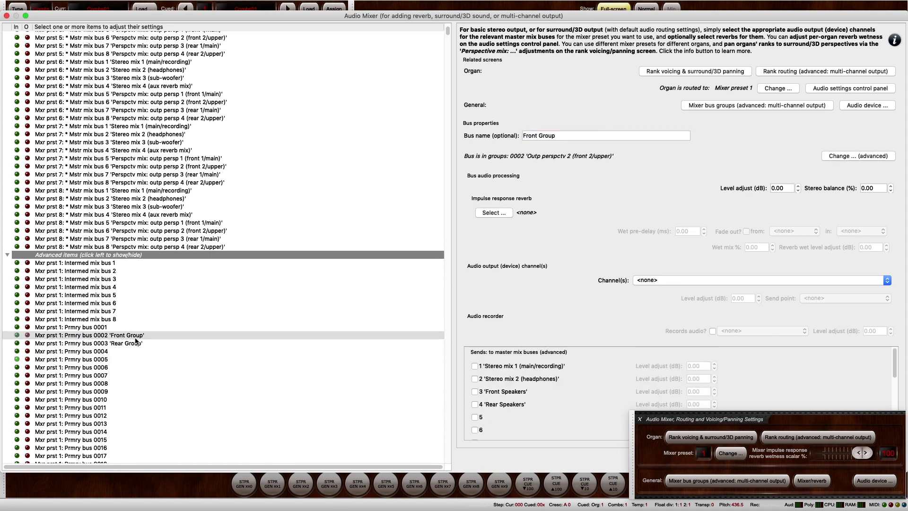
{"action": "left_click", "coordinate": [474, 366]}
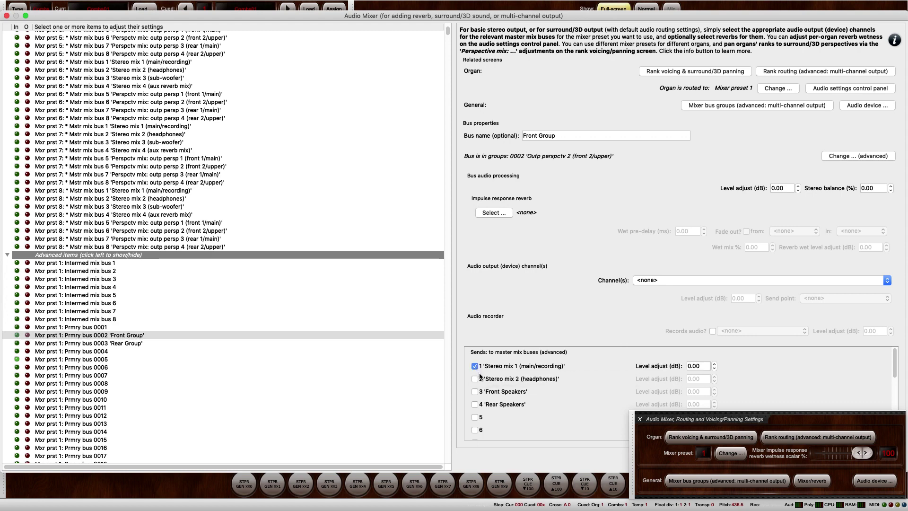
{"action": "left_click", "coordinate": [475, 378]}
{"action": "left_click", "coordinate": [475, 392]}
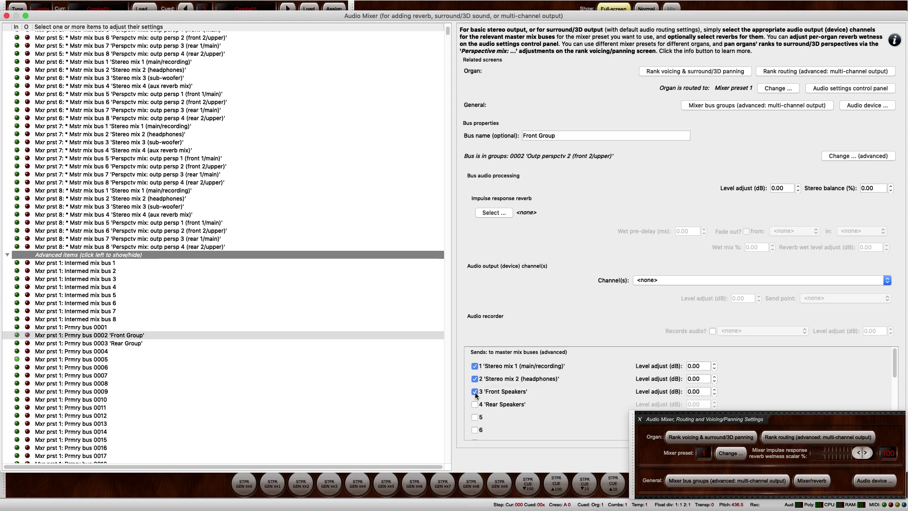
{"action": "left_click", "coordinate": [131, 343]}
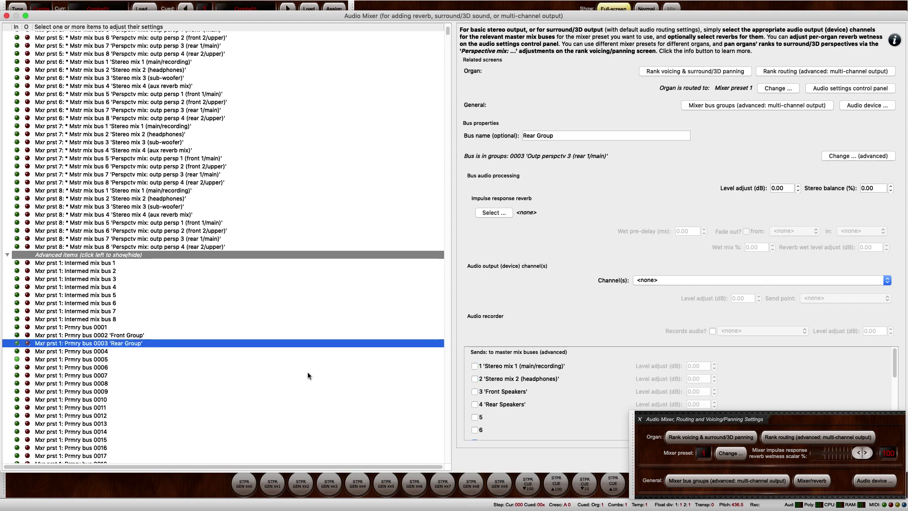
{"action": "left_click", "coordinate": [475, 404]}
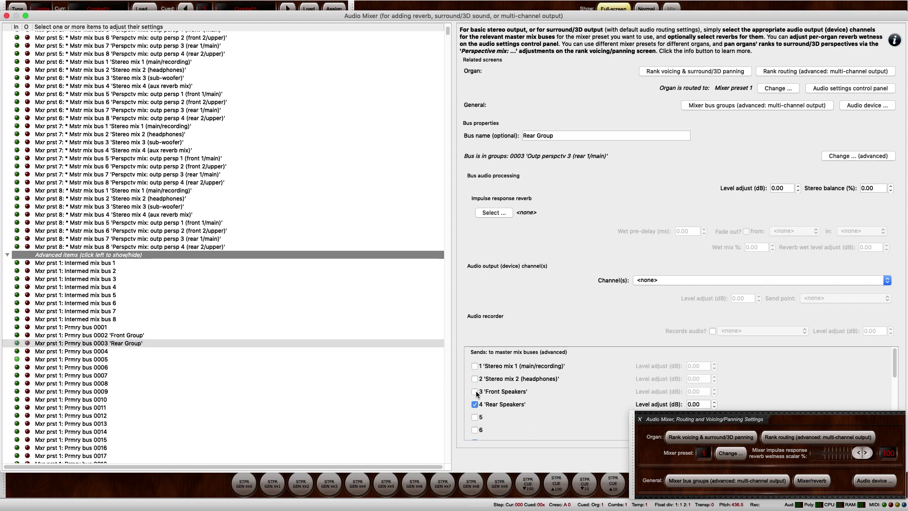
{"action": "left_click", "coordinate": [474, 379]}
Step: Also send Rear Group to Stereo mix 1, and rename bus group 0002 to 'Front'
{"action": "left_click", "coordinate": [475, 367]}
{"action": "left_click", "coordinate": [170, 44]}
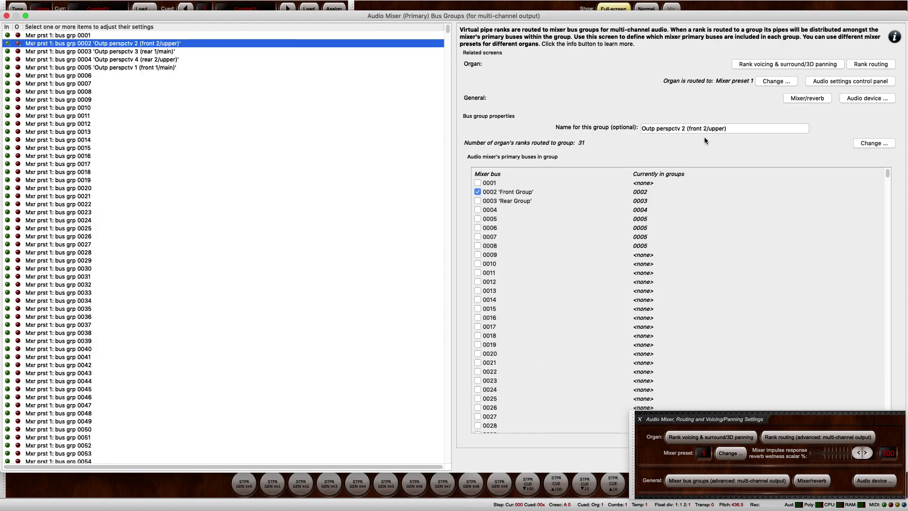
{"action": "left_click", "coordinate": [738, 128]}
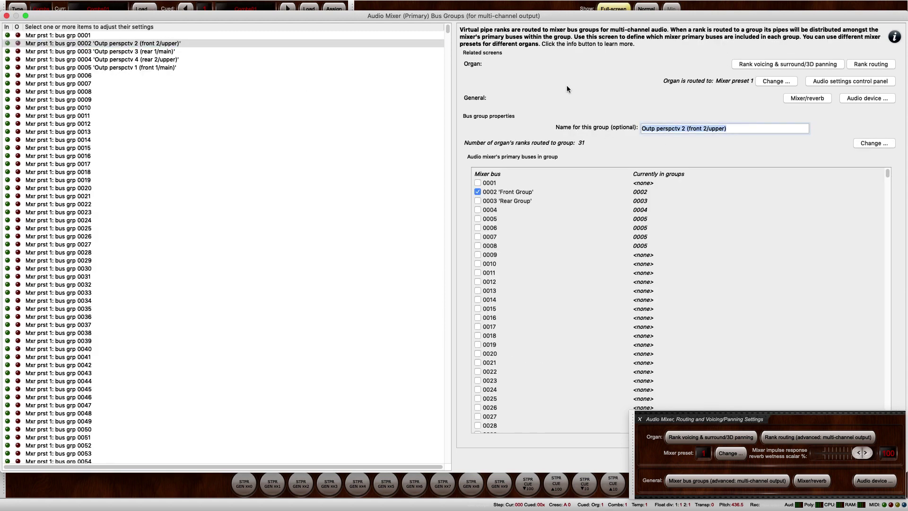
{"action": "type", "text": "Frpmt"}
{"action": "key", "text": "BackSpace"}
{"action": "key", "text": "BackSpace"}
{"action": "key", "text": "BackSpace"}
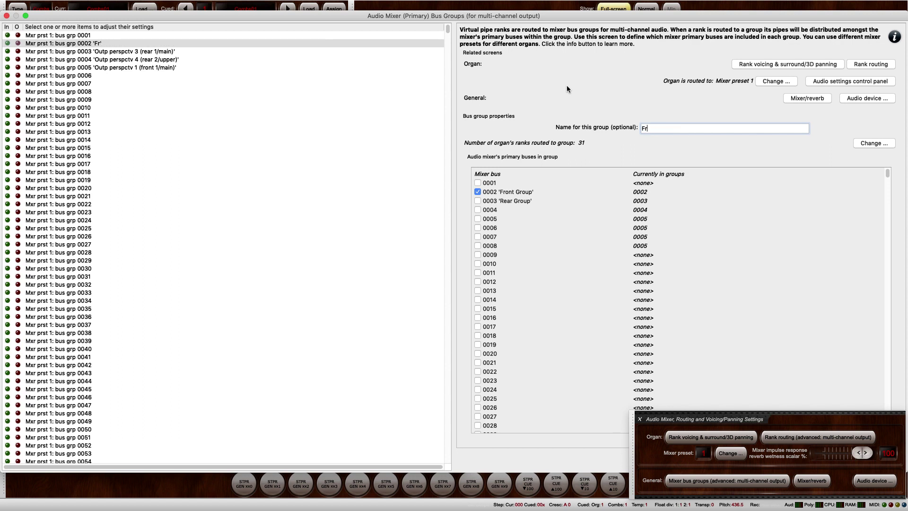
{"action": "type", "text": "ont"}
Step: Rename bus group 0003 to 'Rear'
{"action": "left_click", "coordinate": [114, 52]}
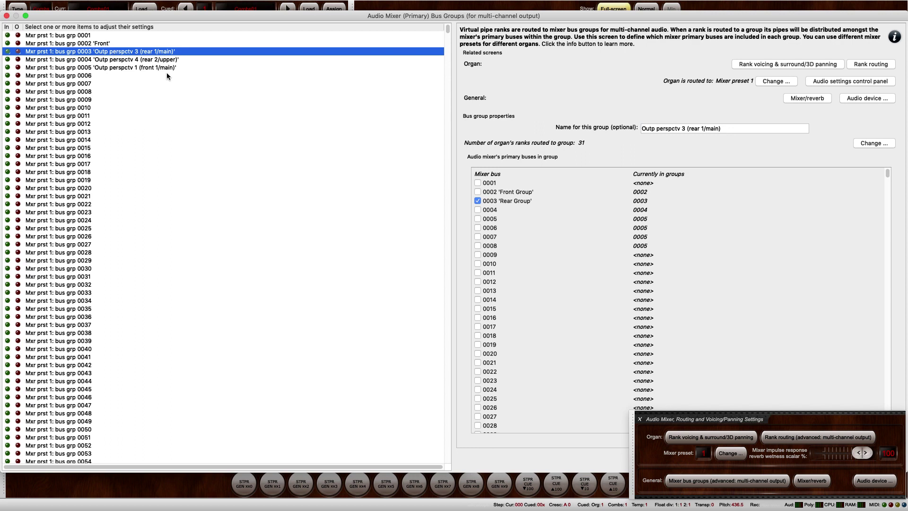
{"action": "left_click", "coordinate": [714, 128]}
{"action": "type", "text": "Rear"}
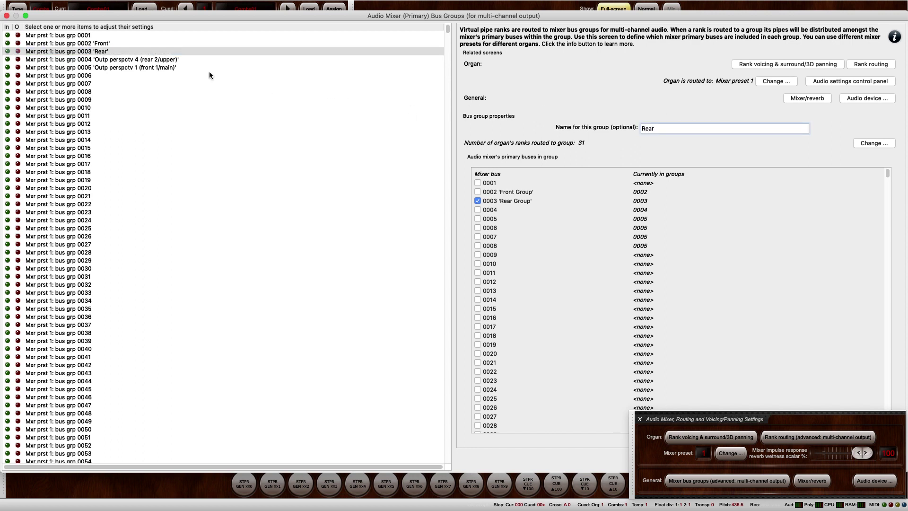
Step: Clear the names of bus groups 0004 and 0005
{"action": "left_click", "coordinate": [192, 60]}
{"action": "left_click", "coordinate": [733, 129]}
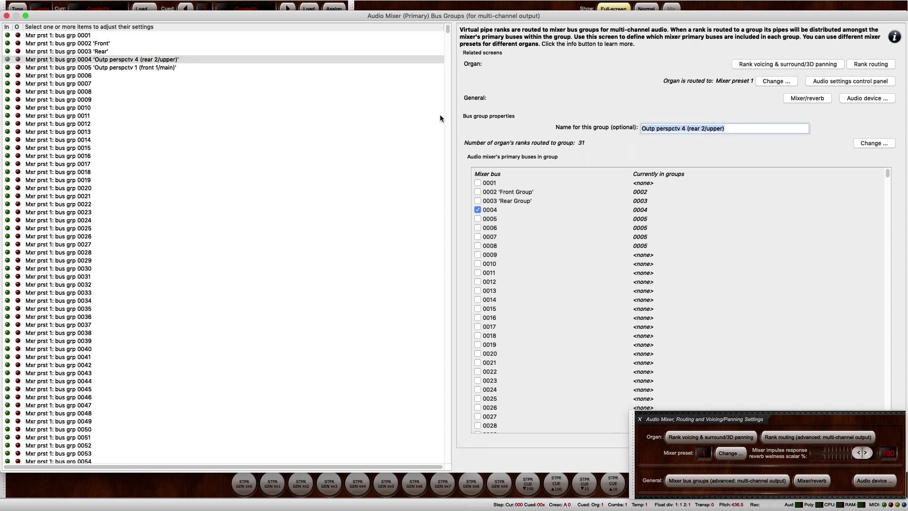
{"action": "key", "text": "BackSpace"}
{"action": "left_click", "coordinate": [224, 69]}
{"action": "left_click", "coordinate": [722, 127]}
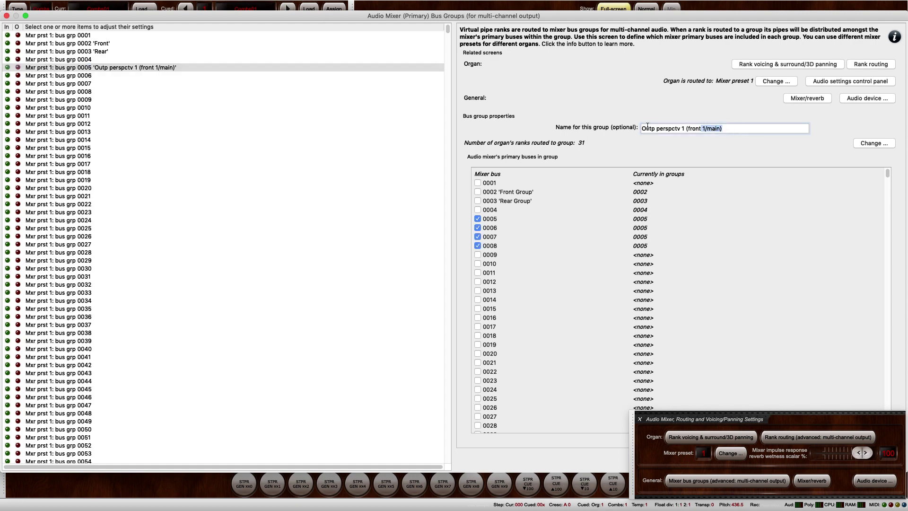
{"action": "key", "text": "BackSpace"}
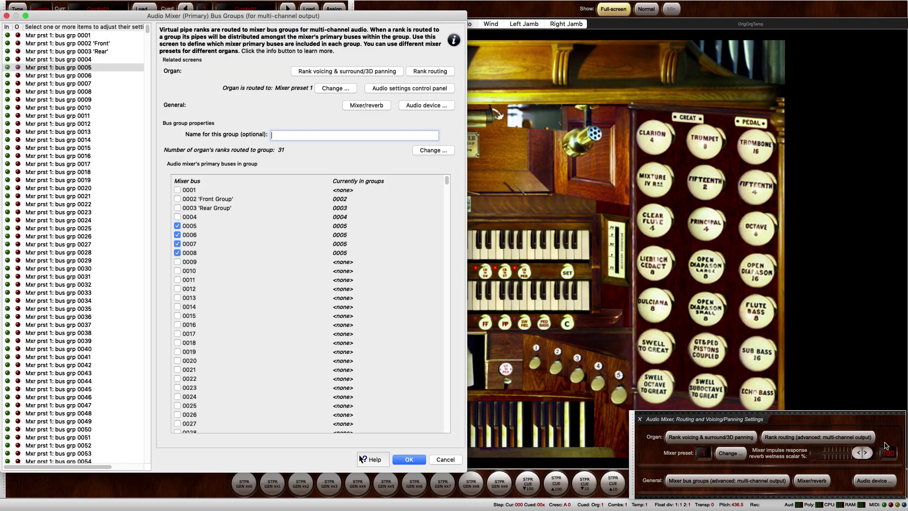
Step: For all 31 ranks, route perspective 1 to bus group 0002 'Front' and perspective 2 to 0003 'Rear'
{"action": "left_click", "coordinate": [803, 442]}
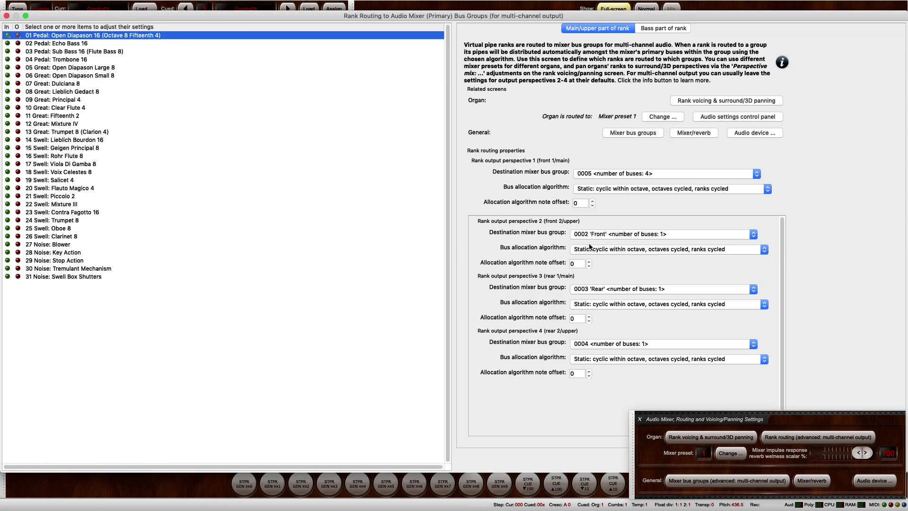
{"action": "left_click", "coordinate": [199, 335]}
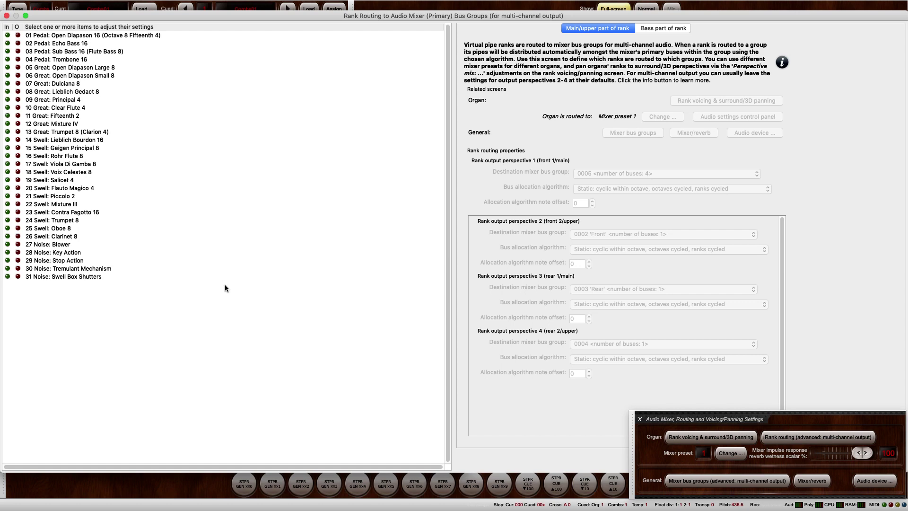
{"action": "key", "text": "super+a"}
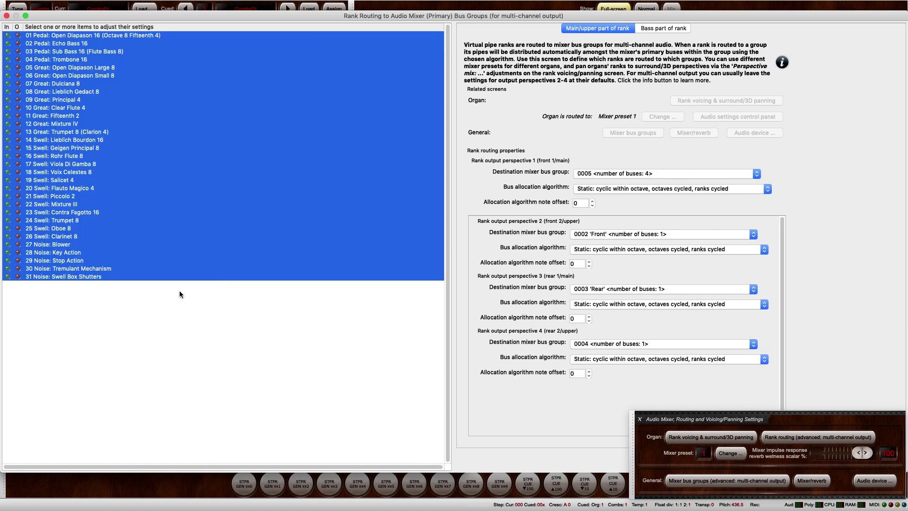
{"action": "left_click", "coordinate": [615, 175]}
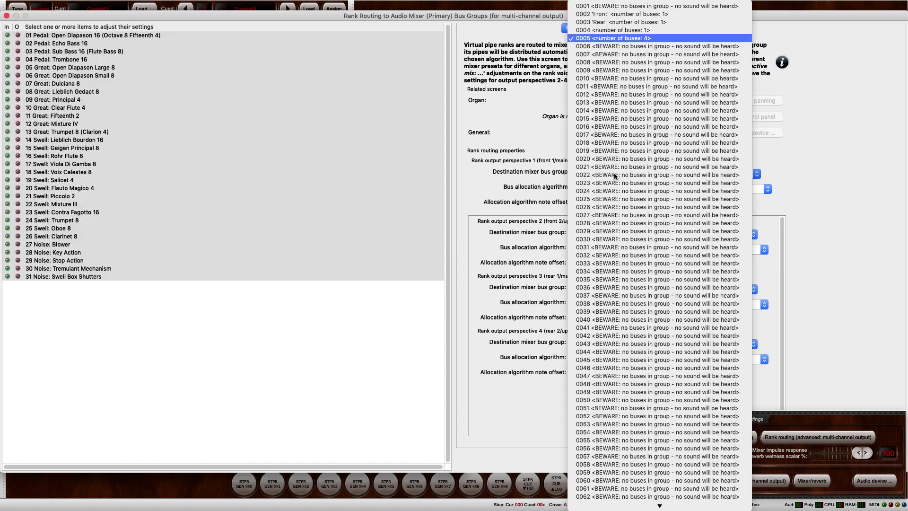
{"action": "left_click", "coordinate": [613, 14]}
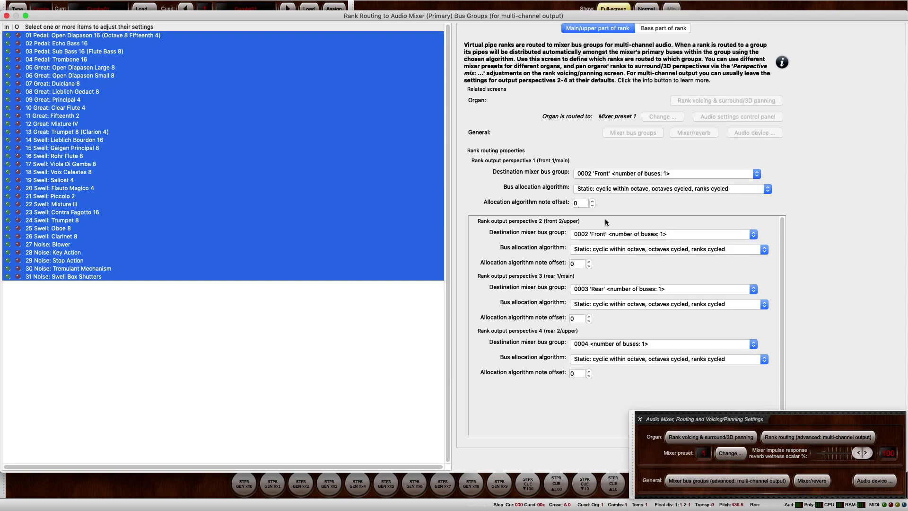
{"action": "left_click", "coordinate": [602, 237]}
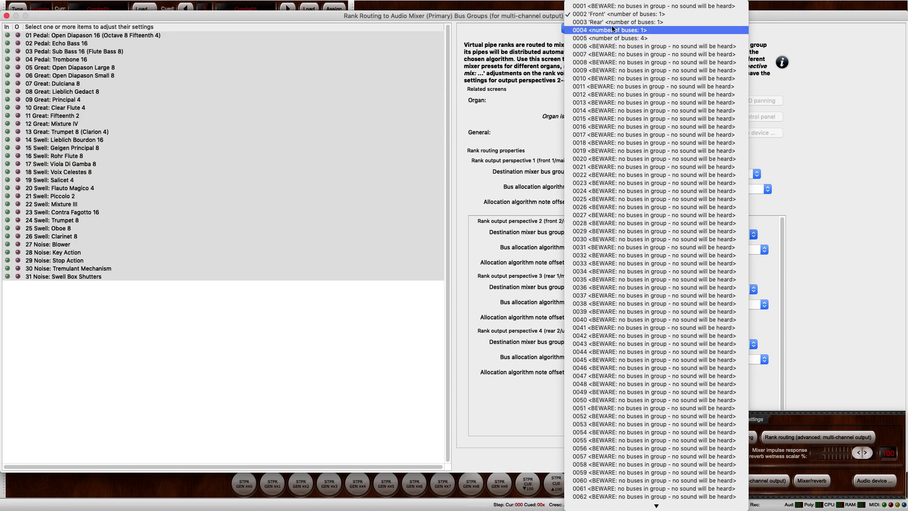
{"action": "left_click", "coordinate": [614, 23]}
{"action": "left_click", "coordinate": [727, 481]}
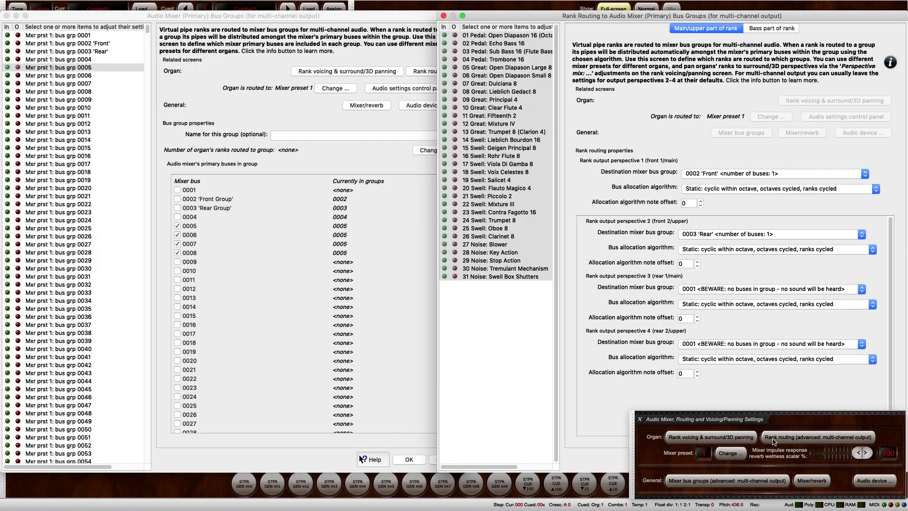
Step: Select all ranks and raise the output perspective 2 (front 2/upper) mix to 50.4 for every note
{"action": "left_click", "coordinate": [741, 439]}
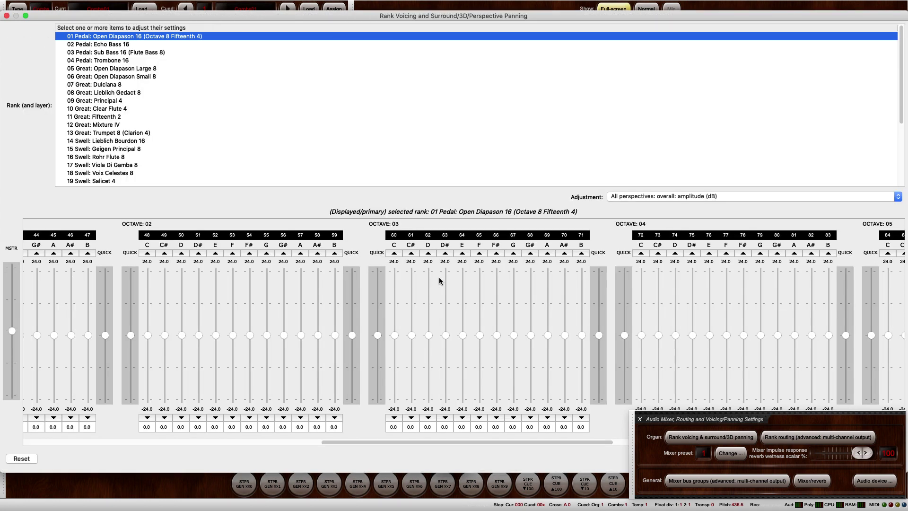
{"action": "left_click", "coordinate": [159, 125]}
{"action": "key", "text": "super+a"}
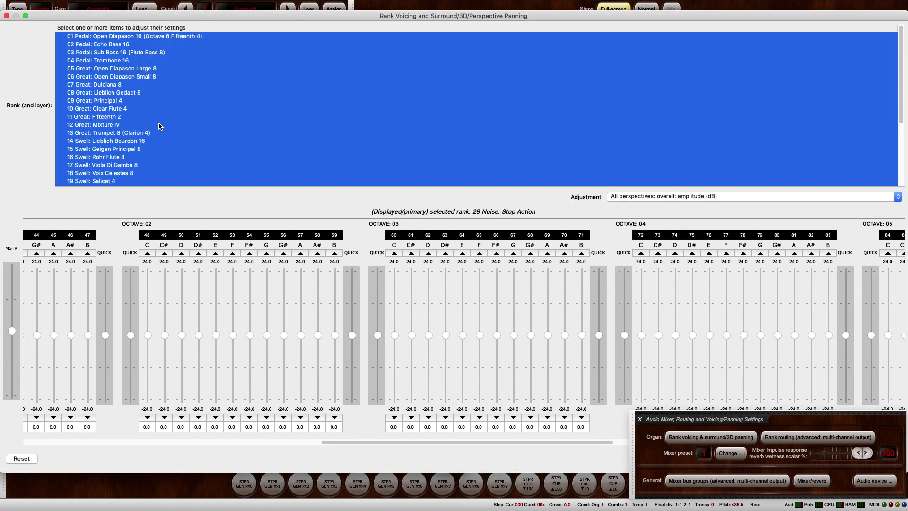
{"action": "left_click", "coordinate": [650, 195]}
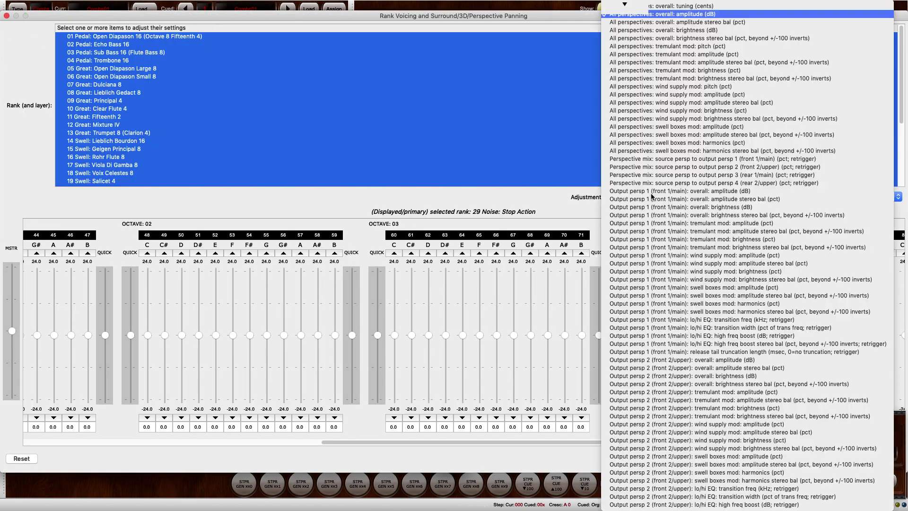
{"action": "left_click", "coordinate": [670, 159]}
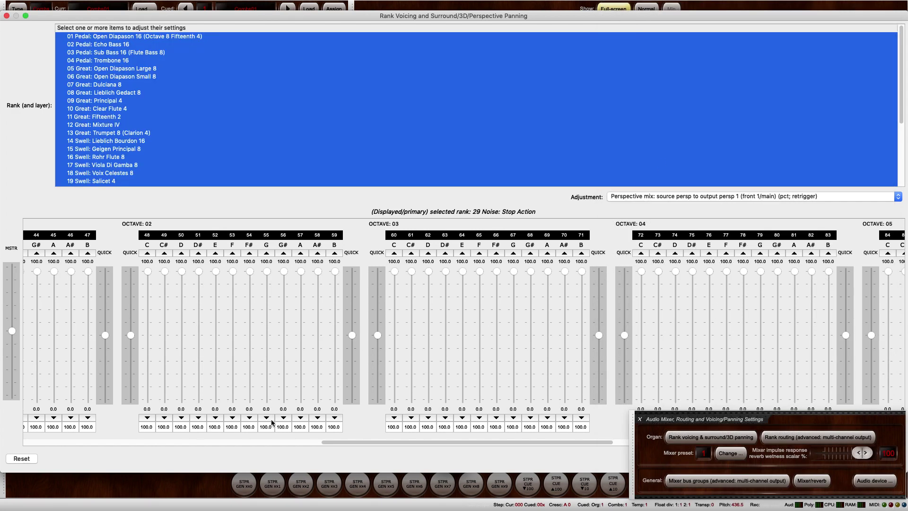
{"action": "left_click", "coordinate": [643, 193]}
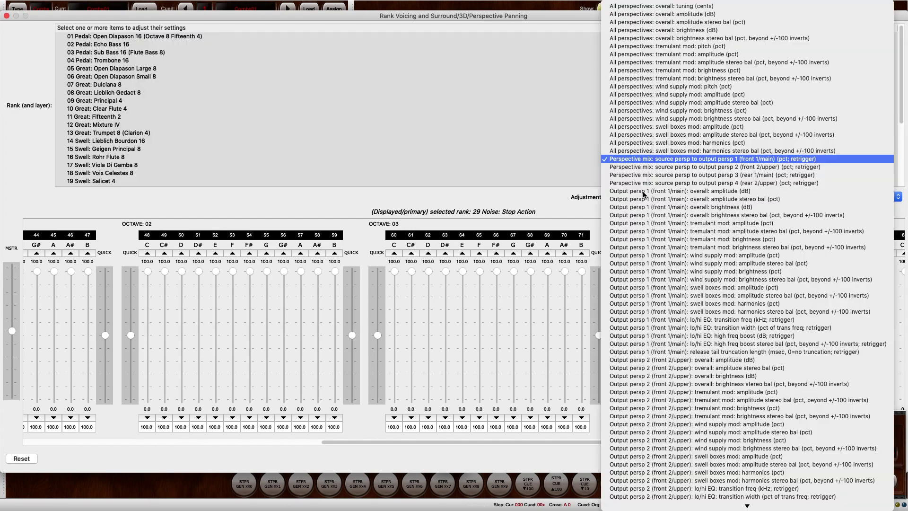
{"action": "left_click", "coordinate": [649, 167]}
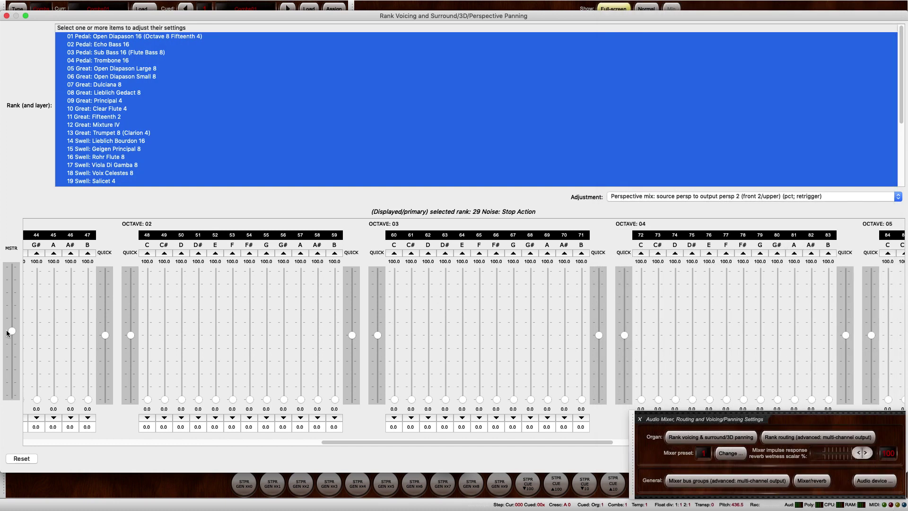
{"action": "mouse_move", "coordinate": [12, 332]}
{"action": "left_mouse_down"}
{"action": "mouse_move", "coordinate": [11, 266]}
{"action": "mouse_move", "coordinate": [13, 336]}
{"action": "left_mouse_up"}
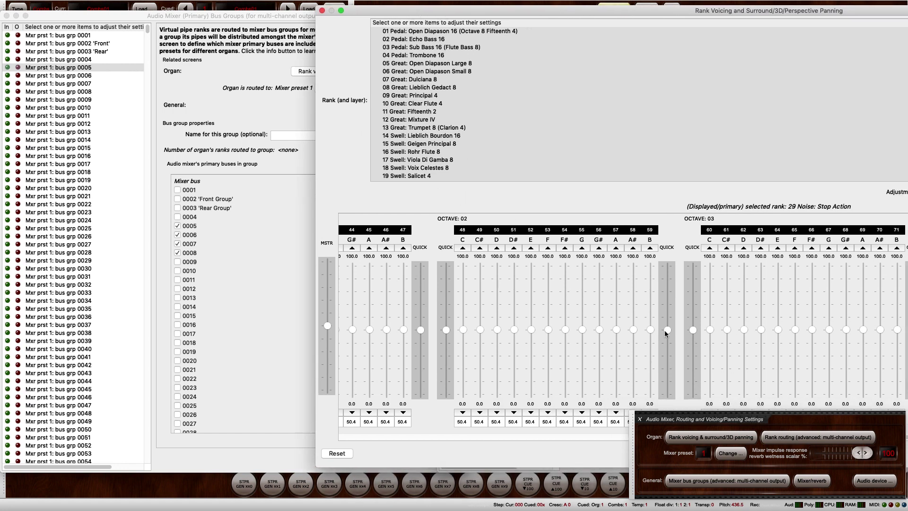
Step: Give Rear Group a HauptwerkReverb church impulse reverb, leaving Front Group without reverb
{"action": "left_click", "coordinate": [819, 482]}
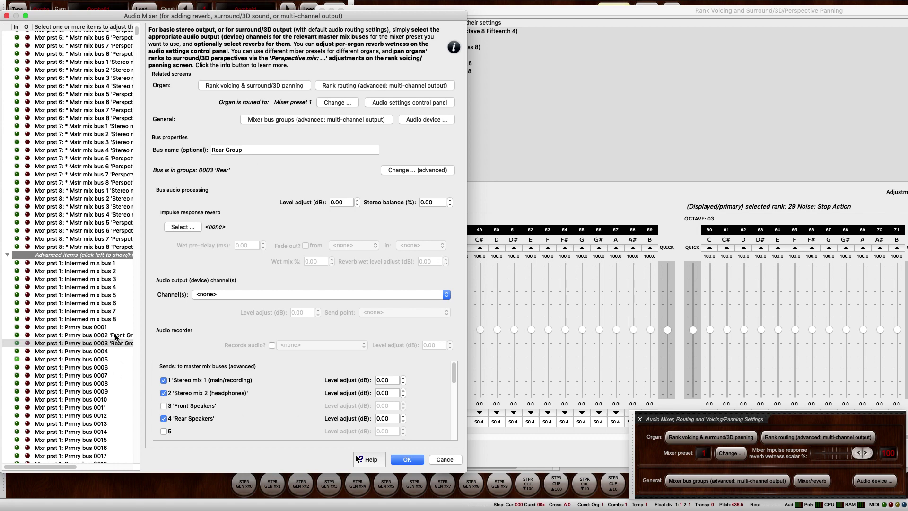
{"action": "left_click", "coordinate": [116, 336]}
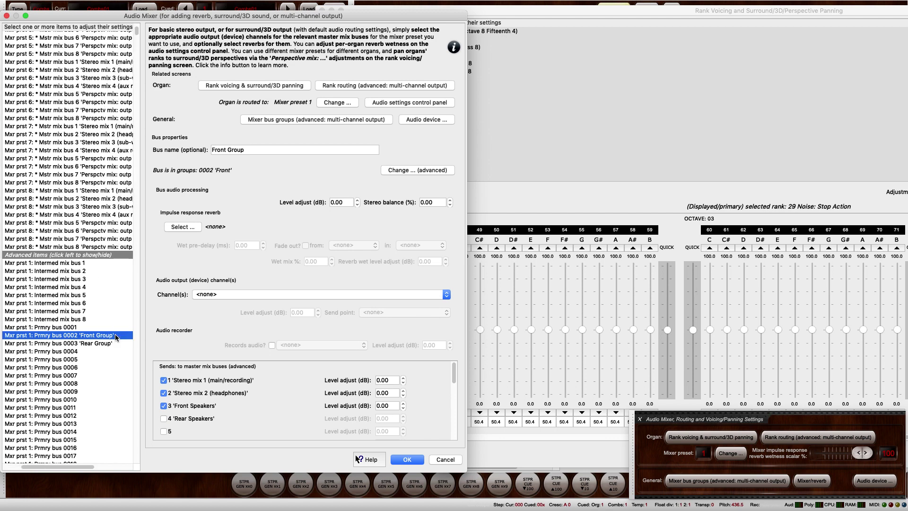
{"action": "left_click", "coordinate": [176, 226]}
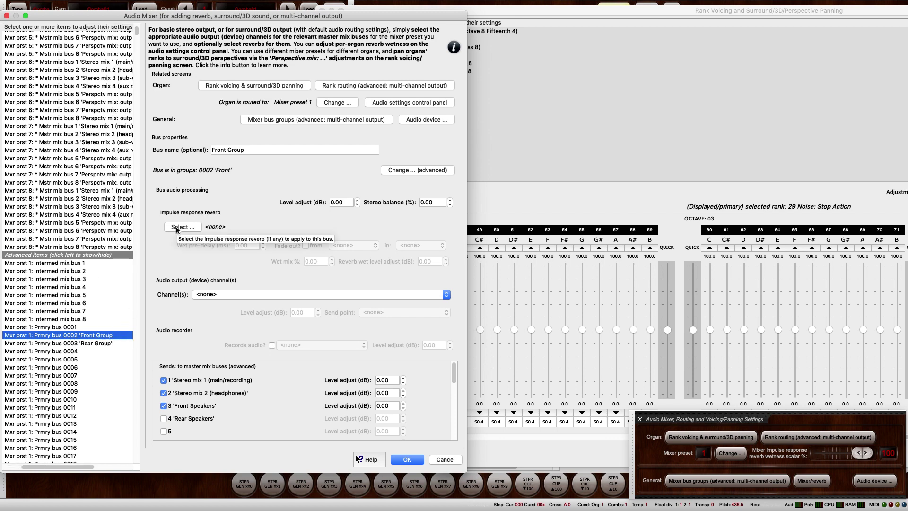
{"action": "left_click", "coordinate": [270, 242]}
{"action": "left_click", "coordinate": [317, 350]}
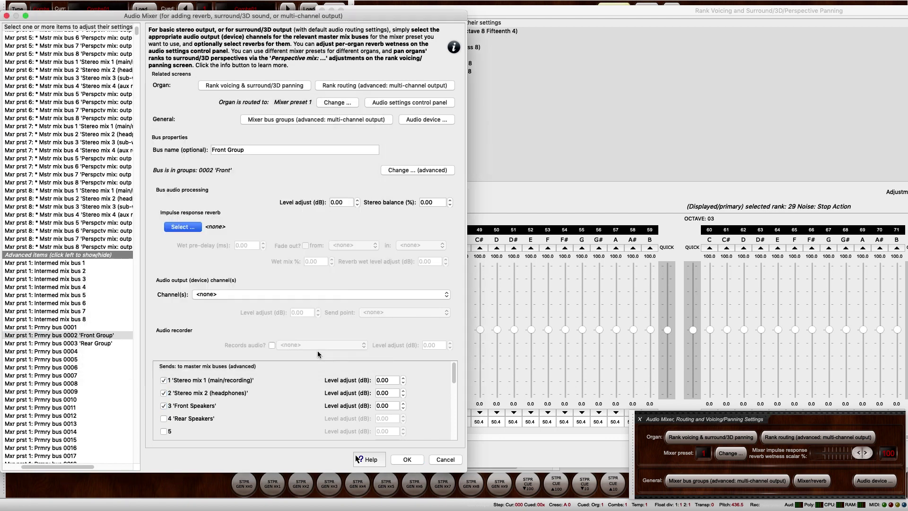
{"action": "left_click", "coordinate": [110, 342]}
{"action": "left_click", "coordinate": [183, 226]}
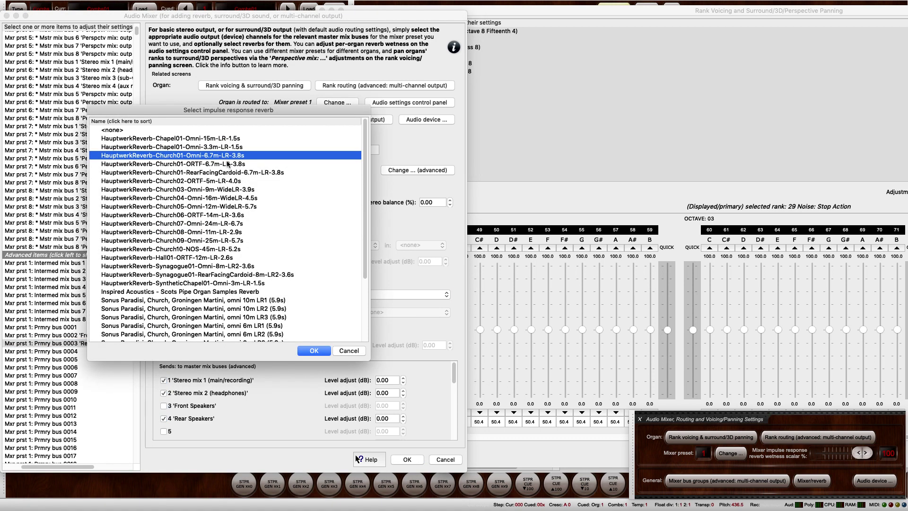
{"action": "left_click", "coordinate": [316, 352]}
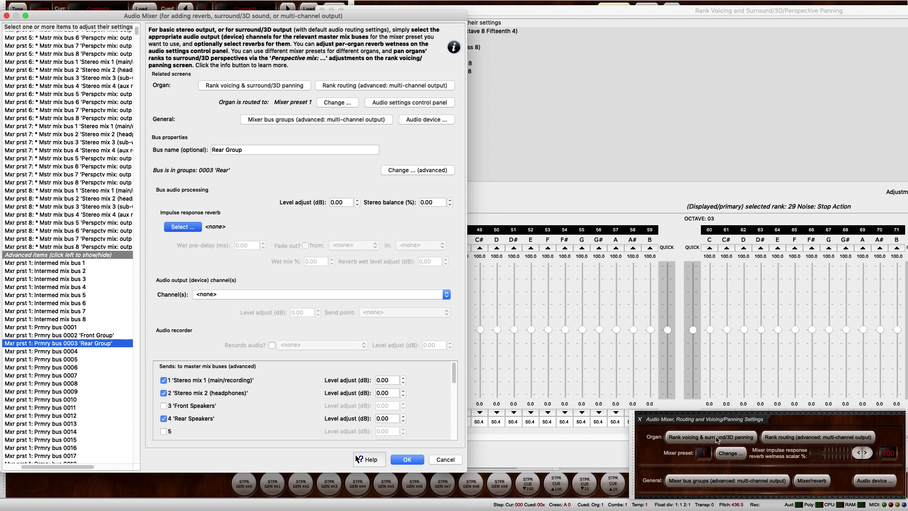
{"action": "left_click", "coordinate": [528, 277]}
{"action": "left_click_drag", "start_coordinate": [475, 14], "coordinate": [179, 10]}
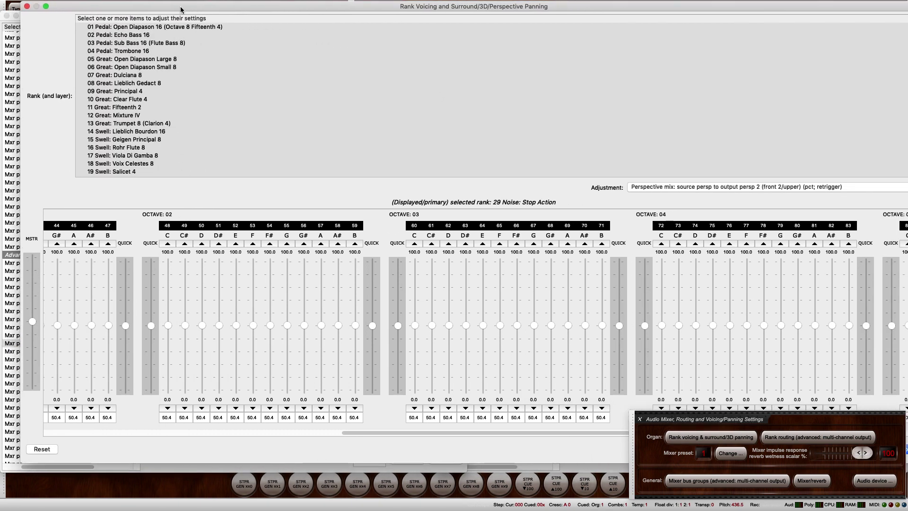
Step: Truncate release tails to 244.4 ms on output perspective 1 and 282 ms on perspective 2
{"action": "left_click", "coordinate": [653, 188]}
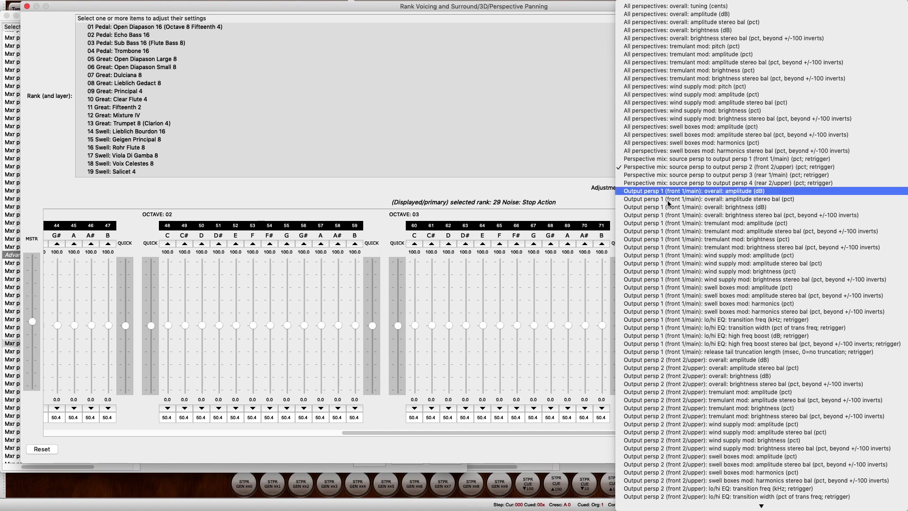
{"action": "left_click", "coordinate": [663, 352]}
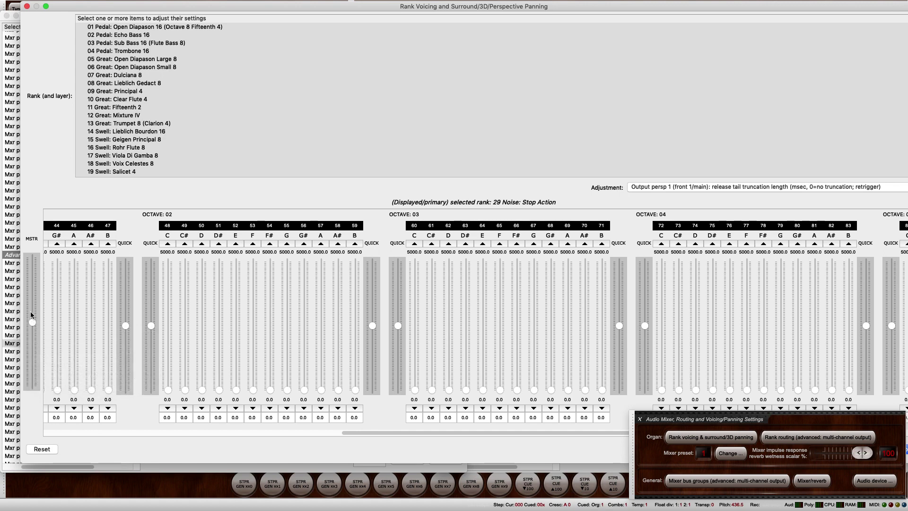
{"action": "left_click", "coordinate": [30, 311]}
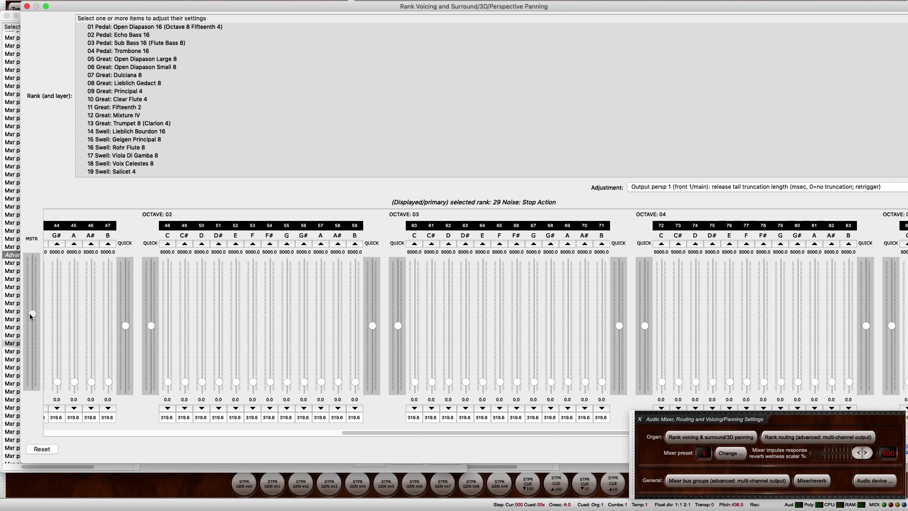
{"action": "left_click_drag", "start_coordinate": [29, 313], "coordinate": [30, 321]}
{"action": "left_click", "coordinate": [675, 187]}
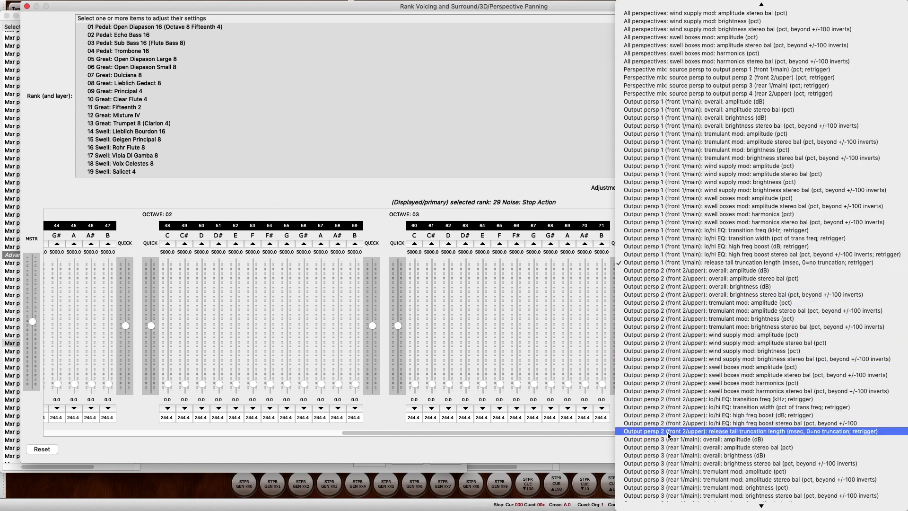
{"action": "left_click", "coordinate": [668, 433]}
{"action": "left_click", "coordinate": [35, 311]}
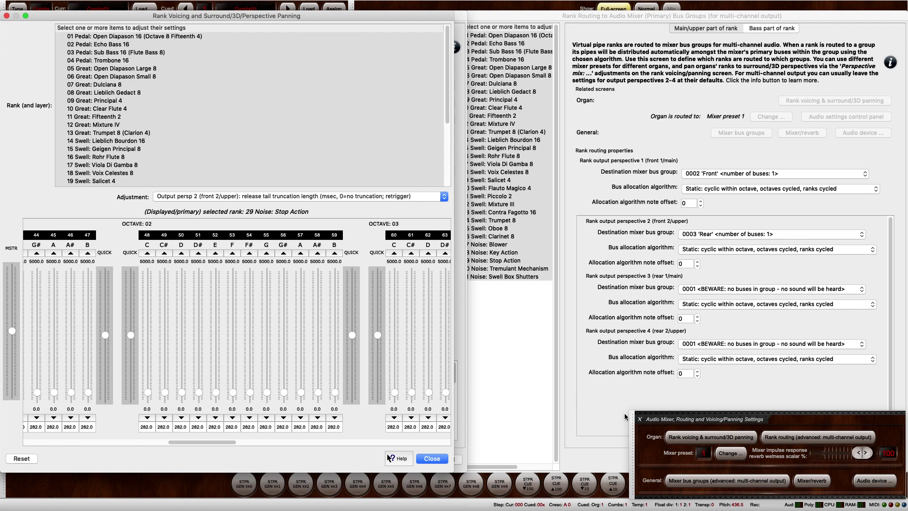
Step: Bring Rank Routing forward to review perspective 1 going to 'Front' and perspective 2 to 'Rear'
{"action": "left_click", "coordinate": [617, 426]}
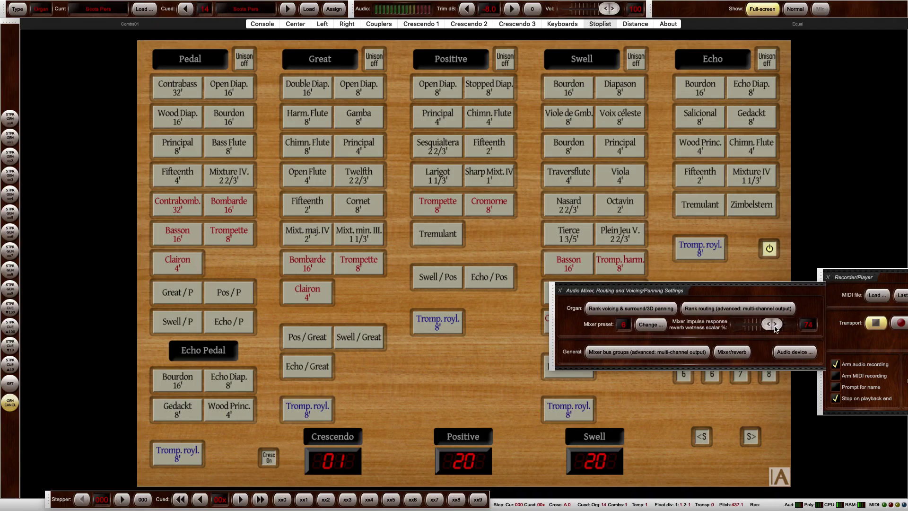
Step: Set reverb wetness scalar to 100, then review preset 6's Stereo mix 2, Front and Rear Speakers buses
{"action": "left_click_drag", "start_coordinate": [776, 327], "coordinate": [815, 333]}
{"action": "left_click_drag", "start_coordinate": [552, 313], "coordinate": [628, 445]}
{"action": "left_click", "coordinate": [807, 483]}
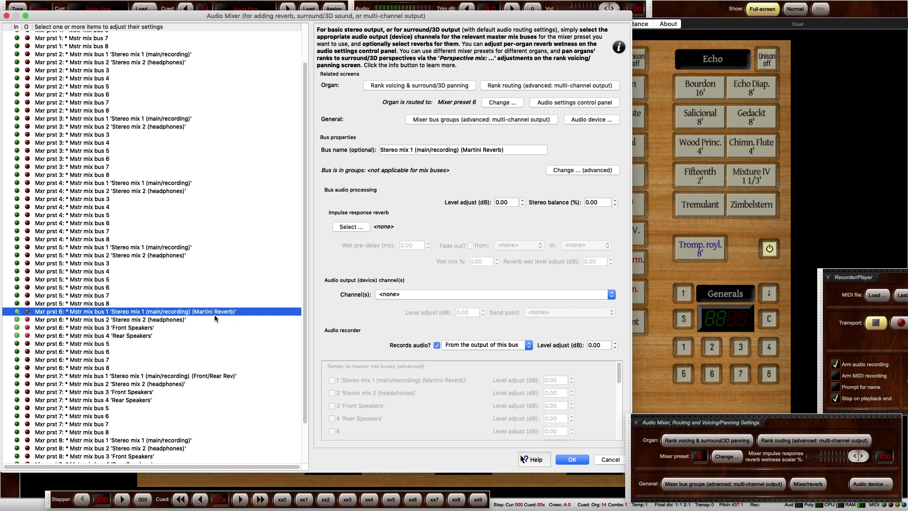
{"action": "left_click", "coordinate": [178, 321]}
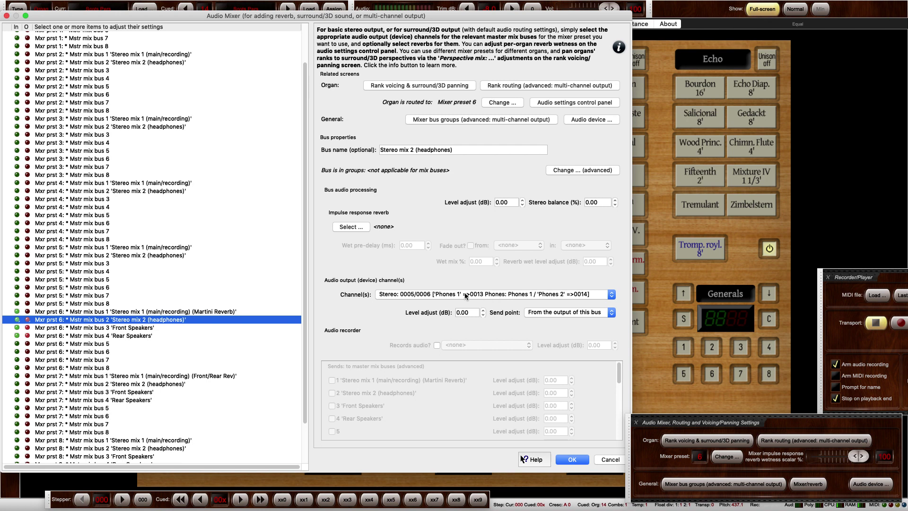
{"action": "left_click", "coordinate": [134, 330]}
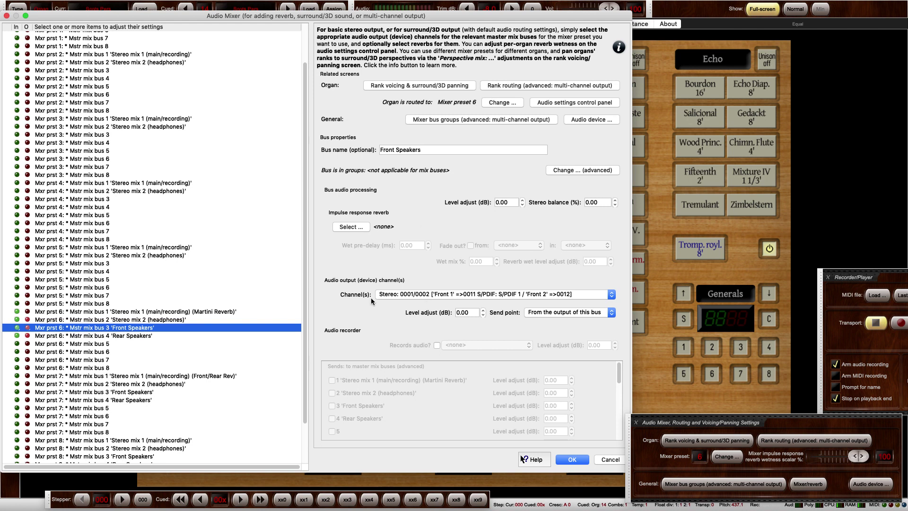
{"action": "left_click", "coordinate": [124, 339]}
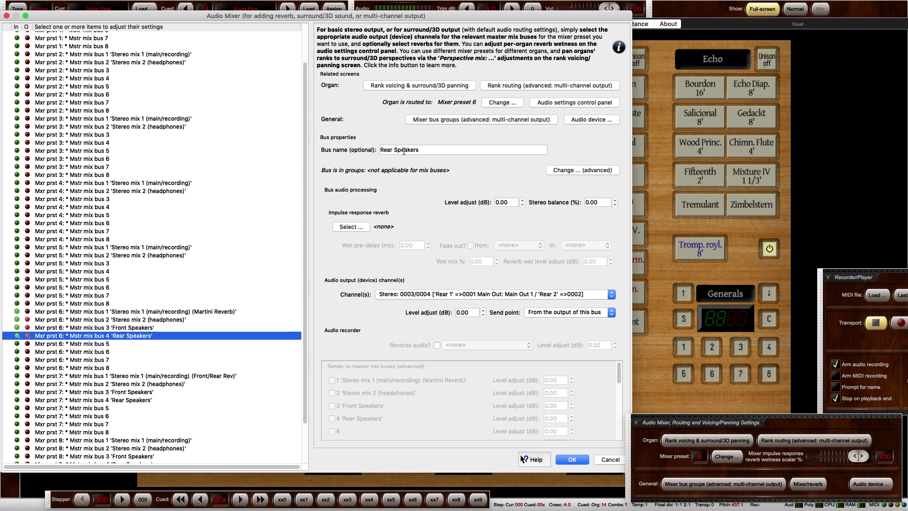
{"action": "left_click", "coordinate": [108, 181]}
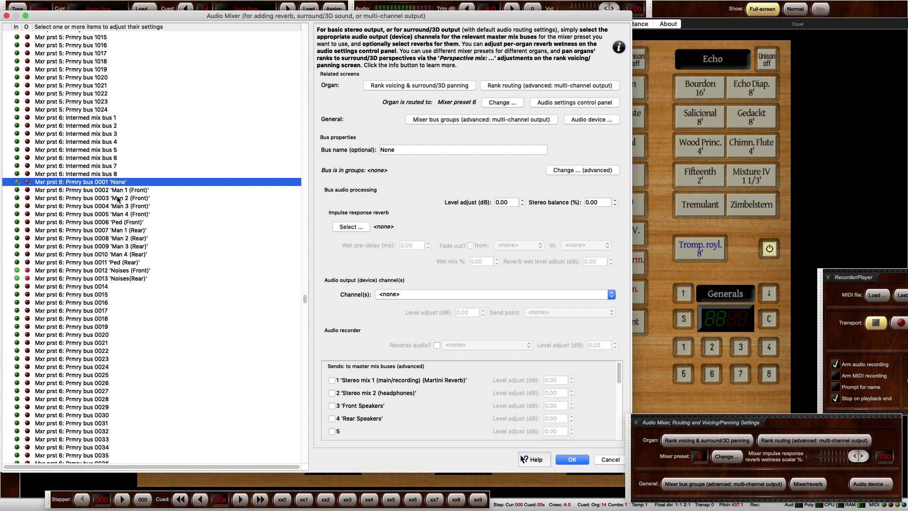
{"action": "left_click", "coordinate": [123, 190]}
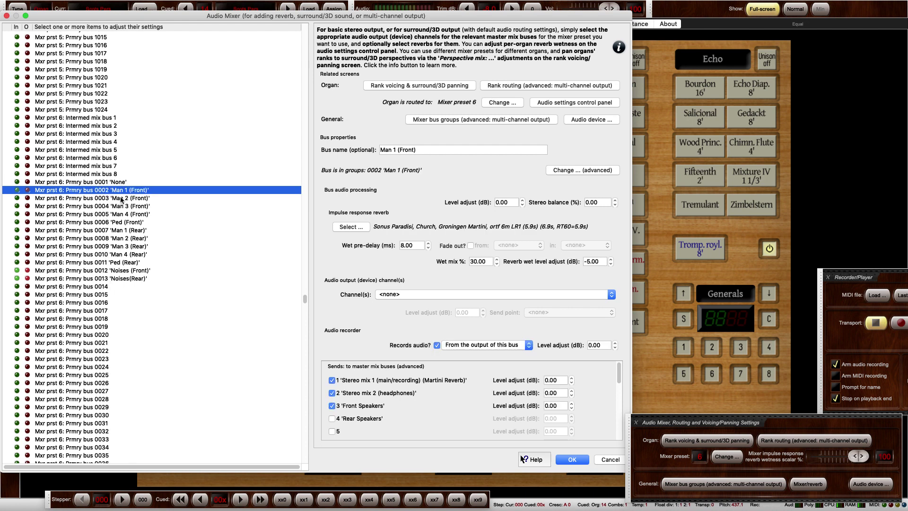
{"action": "left_click", "coordinate": [121, 198]}
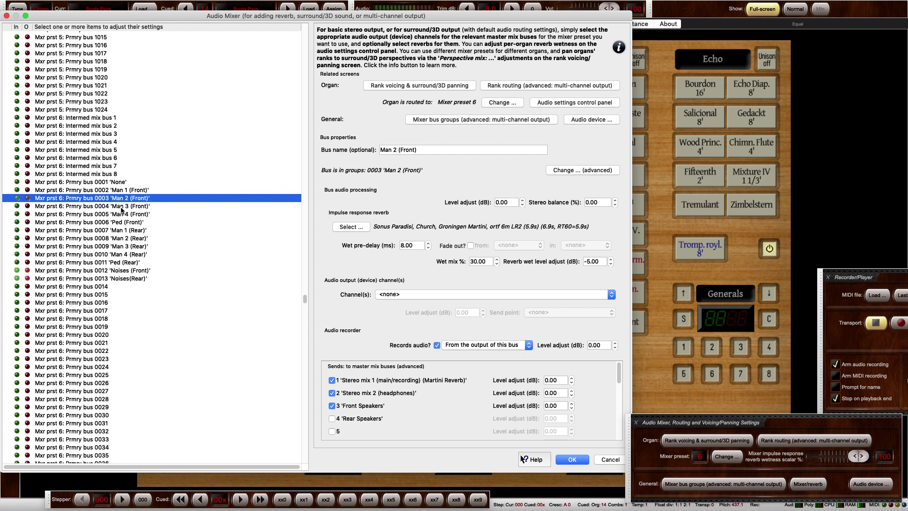
{"action": "left_click", "coordinate": [121, 206]}
{"action": "left_click", "coordinate": [121, 214]}
{"action": "left_click", "coordinate": [120, 223]}
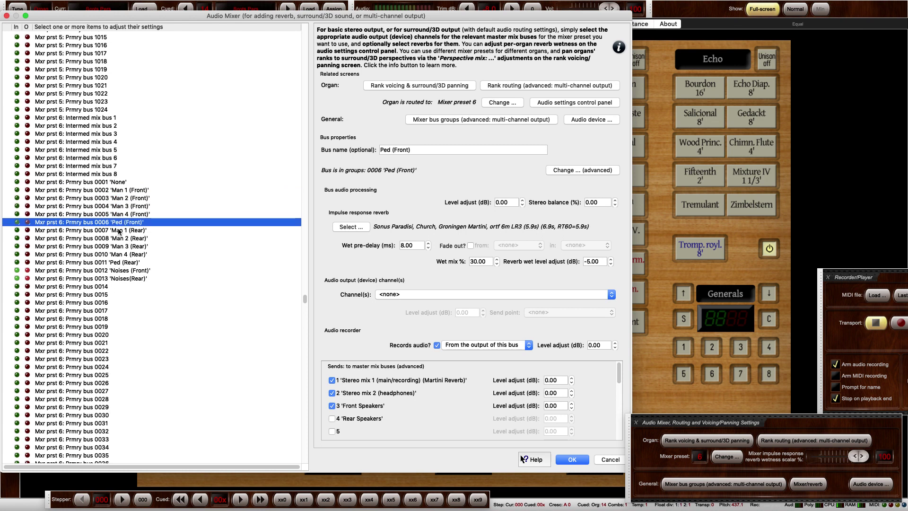
{"action": "left_click", "coordinate": [121, 246]}
{"action": "left_click", "coordinate": [121, 254]}
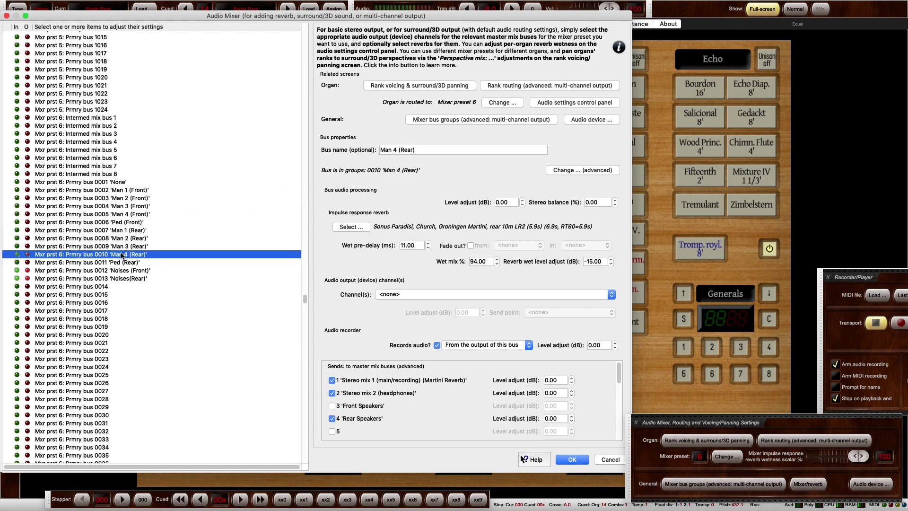
{"action": "left_click", "coordinate": [120, 263]}
{"action": "left_click", "coordinate": [118, 271]}
{"action": "left_click", "coordinate": [117, 278]}
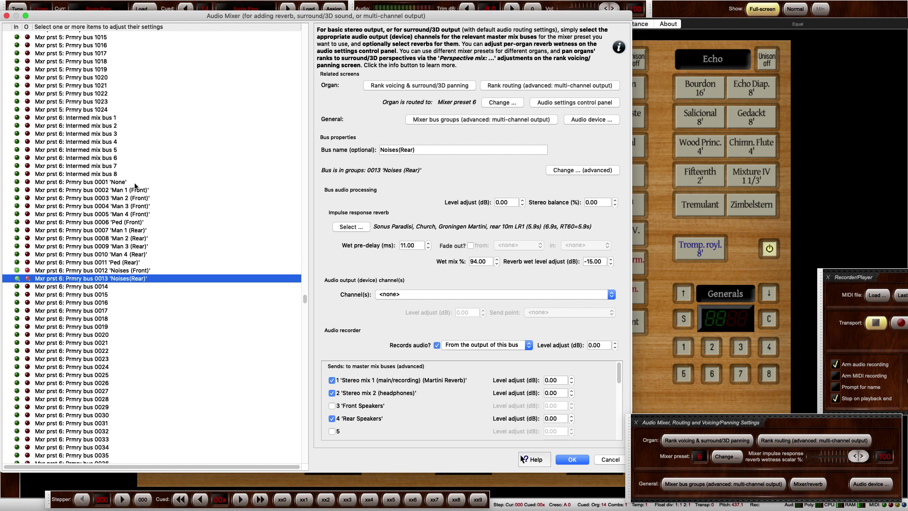
{"action": "left_click", "coordinate": [142, 231]}
{"action": "left_click", "coordinate": [142, 238]}
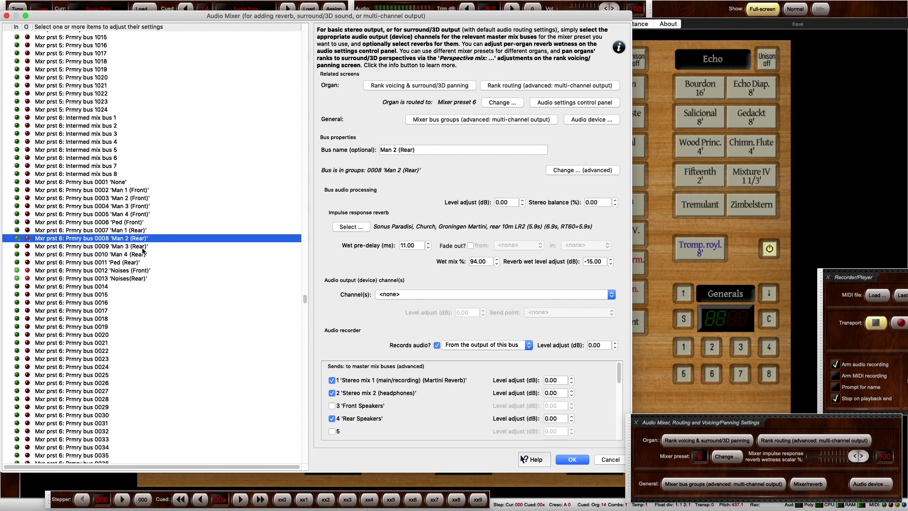
{"action": "left_click", "coordinate": [138, 263]}
{"action": "left_click", "coordinate": [134, 197]}
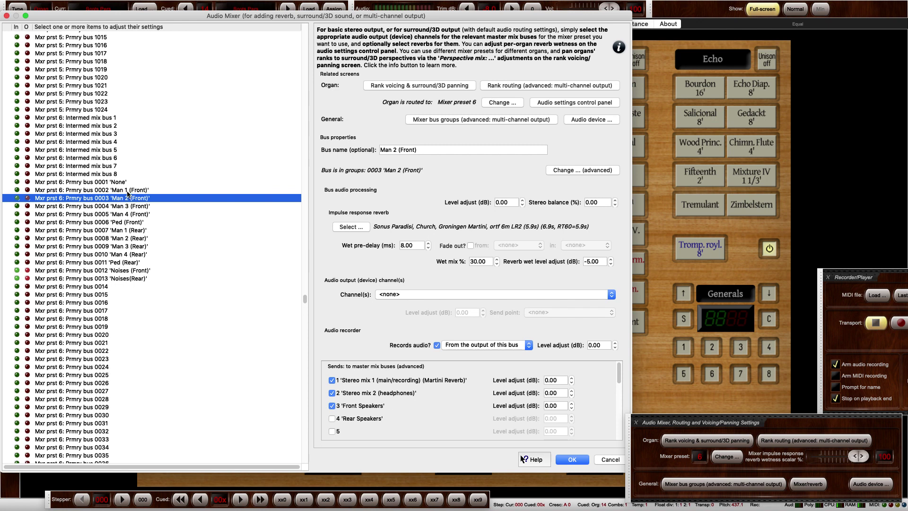
{"action": "left_click_drag", "start_coordinate": [127, 191], "coordinate": [136, 222]}
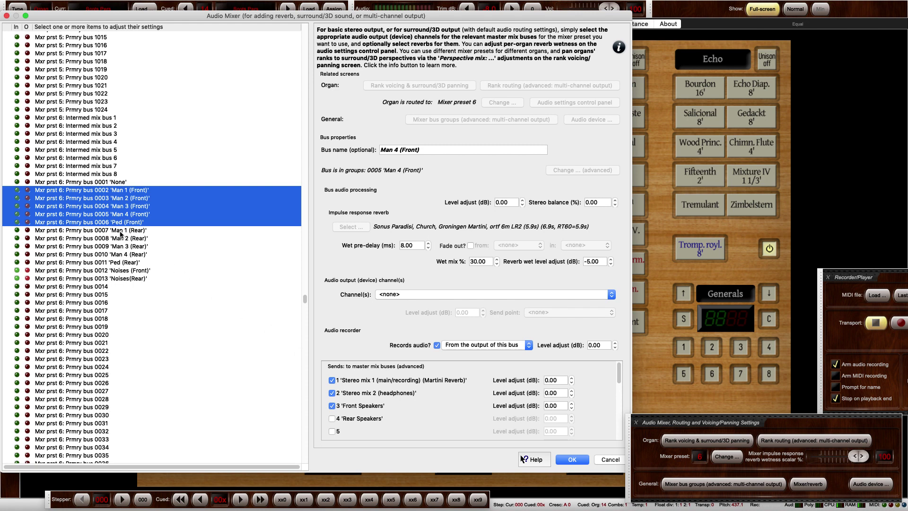
{"action": "left_click_drag", "start_coordinate": [120, 232], "coordinate": [118, 263]}
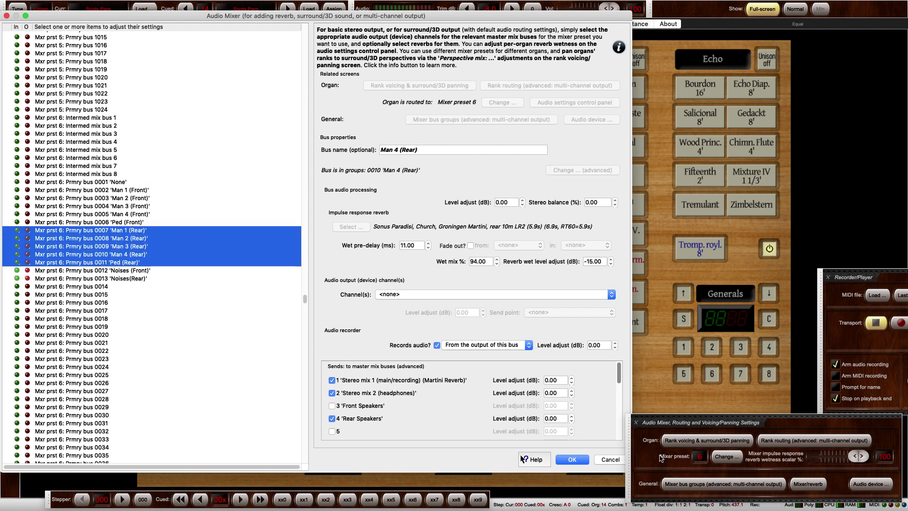
Step: Check routing of Double Diapason 16' and Cromorne 8', confirming perspective 1 front and 2 rear
{"action": "left_click", "coordinate": [735, 486]}
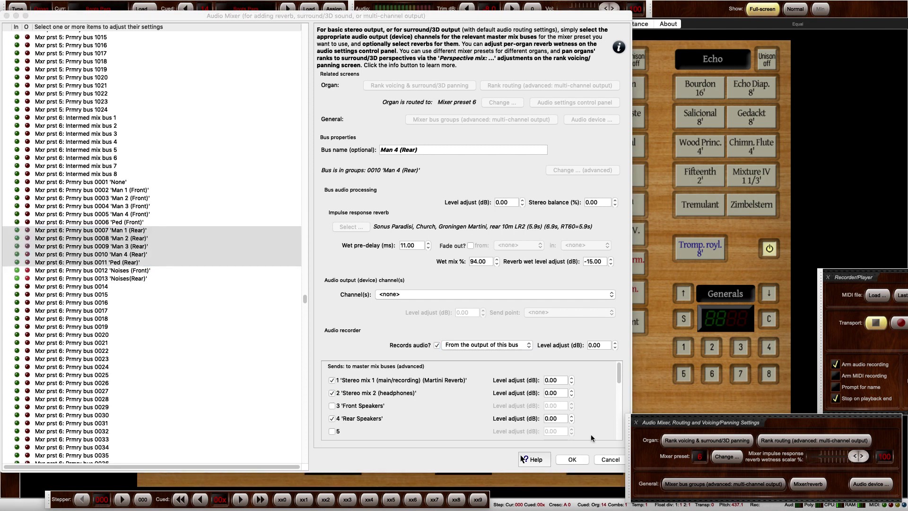
{"action": "scroll", "coordinate": [356, 277], "scroll_direction": "down", "scroll_amount": 10}
{"action": "scroll", "coordinate": [355, 276], "scroll_direction": "up", "scroll_amount": 10}
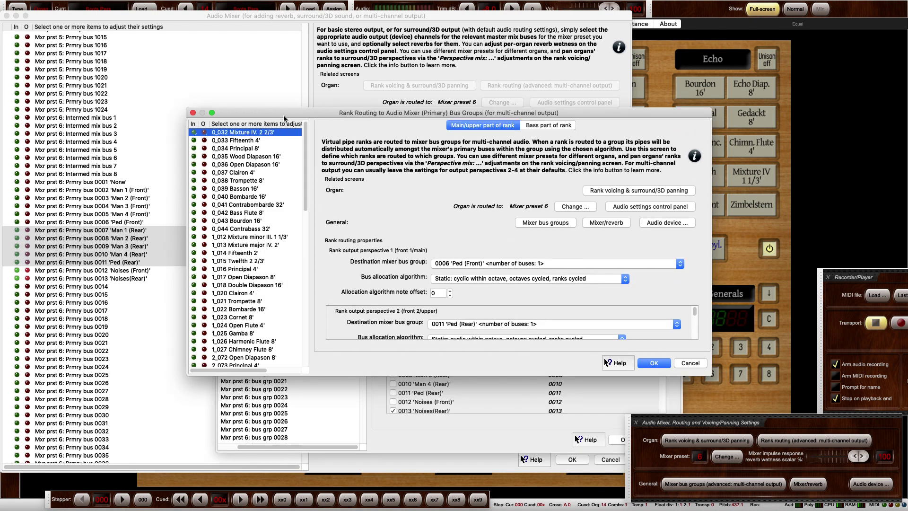
{"action": "double_click", "coordinate": [283, 115]}
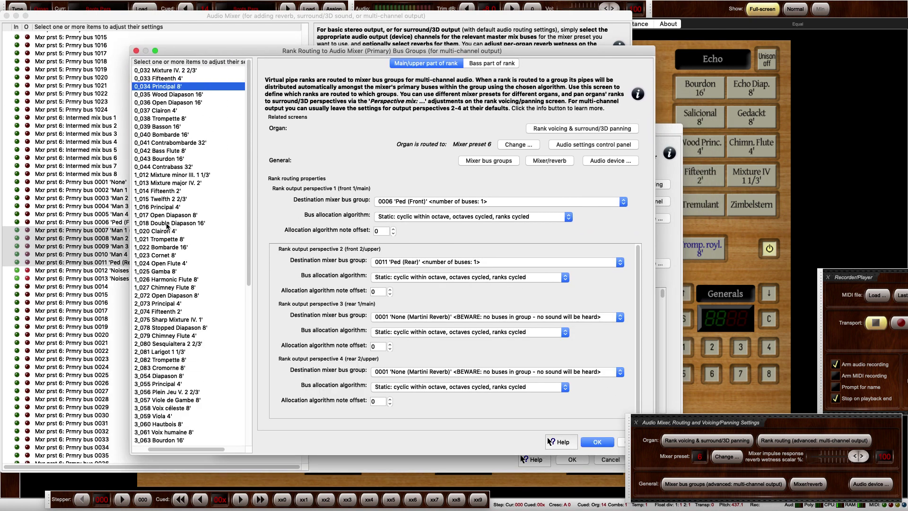
{"action": "left_click", "coordinate": [166, 226]}
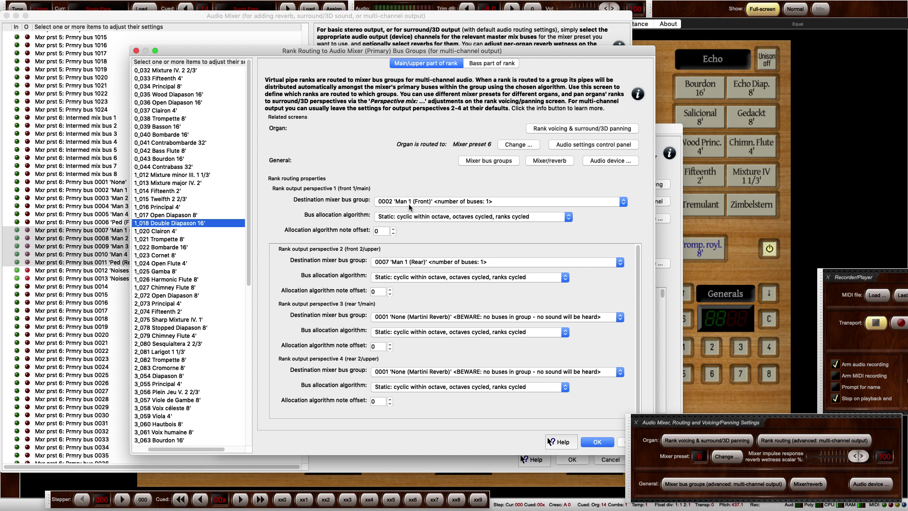
{"action": "scroll", "coordinate": [180, 317], "scroll_direction": "down", "scroll_amount": 2}
{"action": "left_click", "coordinate": [195, 322]}
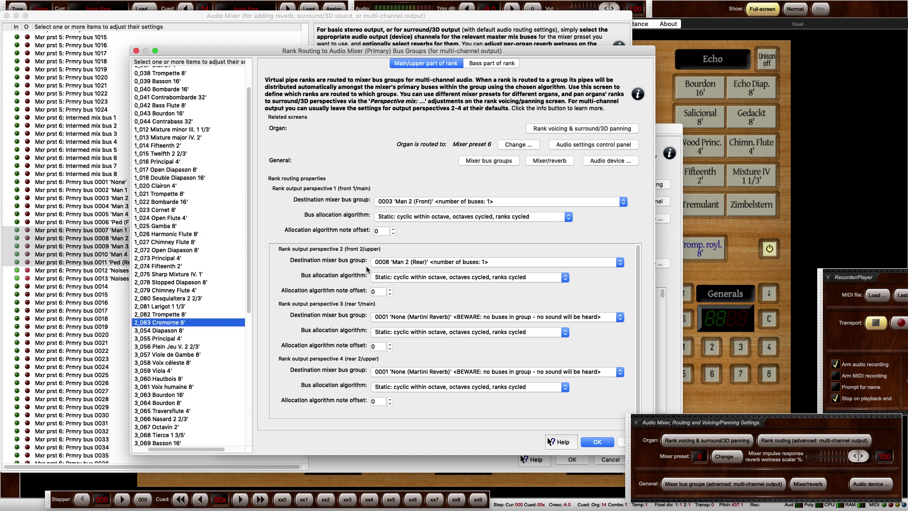
{"action": "left_click", "coordinate": [417, 204]}
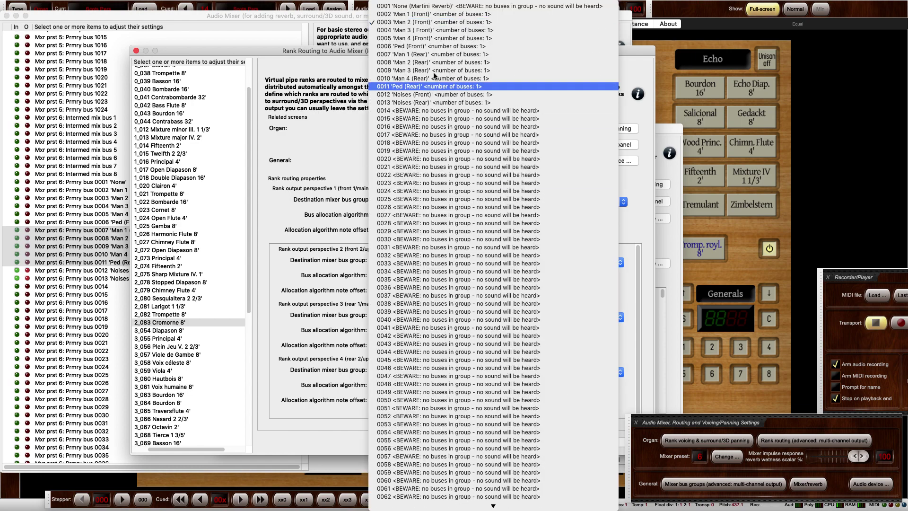
{"action": "left_click", "coordinate": [297, 144]}
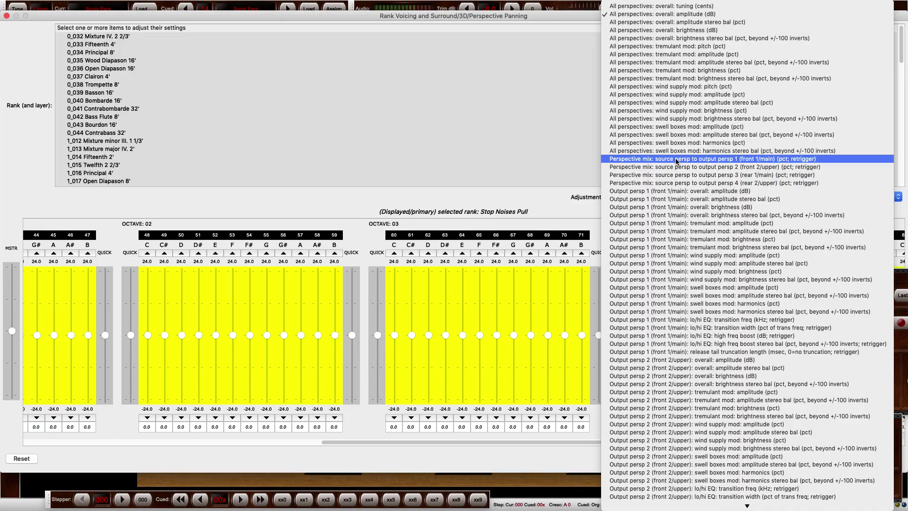
Step: Review the perspective 1 and 2 mix levels and 244.4 ms release-tail truncation, then close Rank Voicing
{"action": "left_click", "coordinate": [676, 159]}
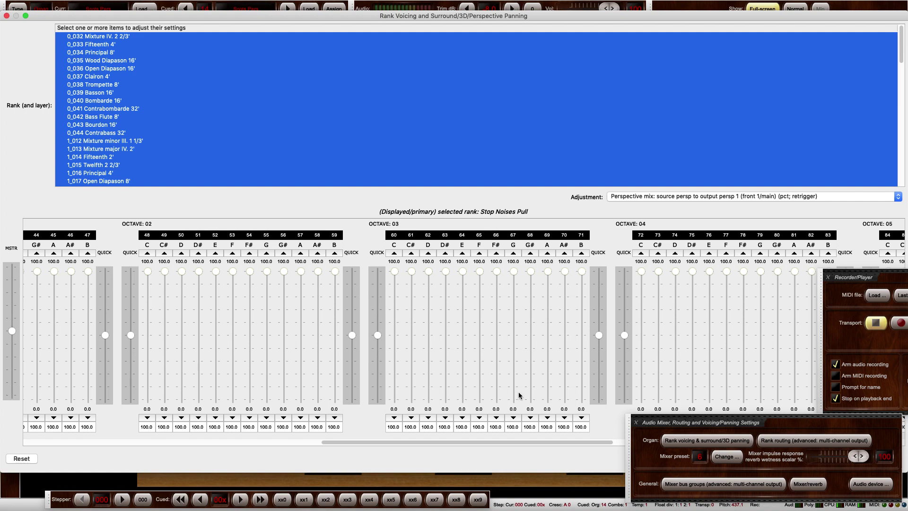
{"action": "left_click", "coordinate": [662, 196]}
{"action": "left_click", "coordinate": [655, 171]}
{"action": "left_click", "coordinate": [656, 197]}
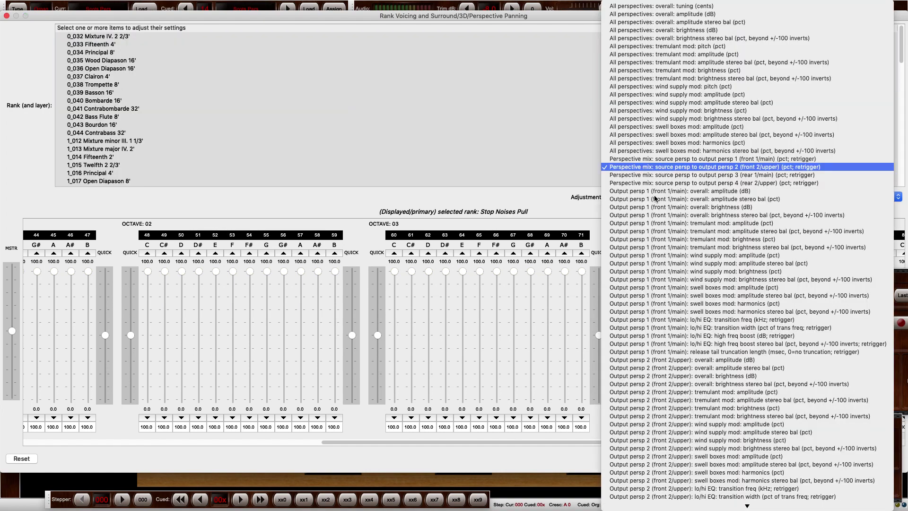
{"action": "left_click", "coordinate": [642, 353]}
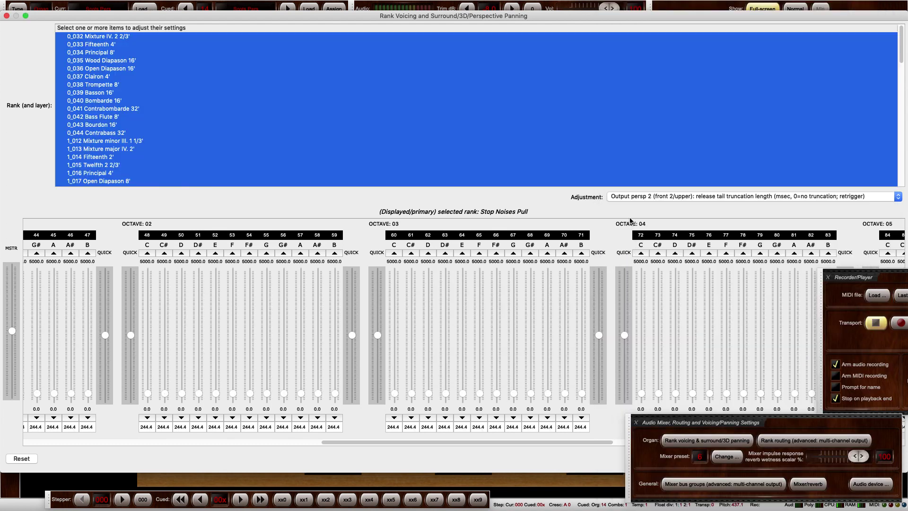
{"action": "key", "text": "super+w"}
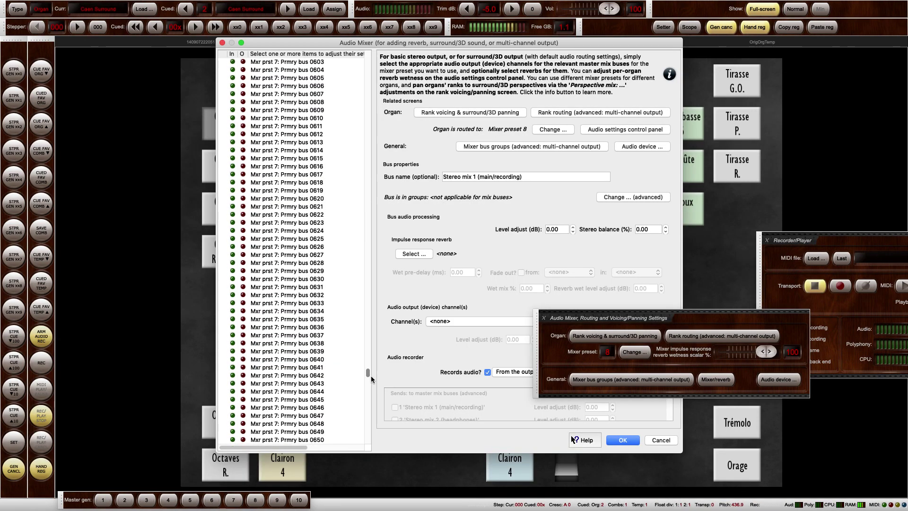
Step: Inspect Audio Mixer buses 0001–0008, confirming Man 1 (Rear) and Man 2 (Rear) send to the rear speakers
{"action": "scroll", "coordinate": [310, 371], "scroll_direction": "up", "scroll_amount": 1}
{"action": "left_click_drag", "start_coordinate": [374, 389], "coordinate": [375, 397]}
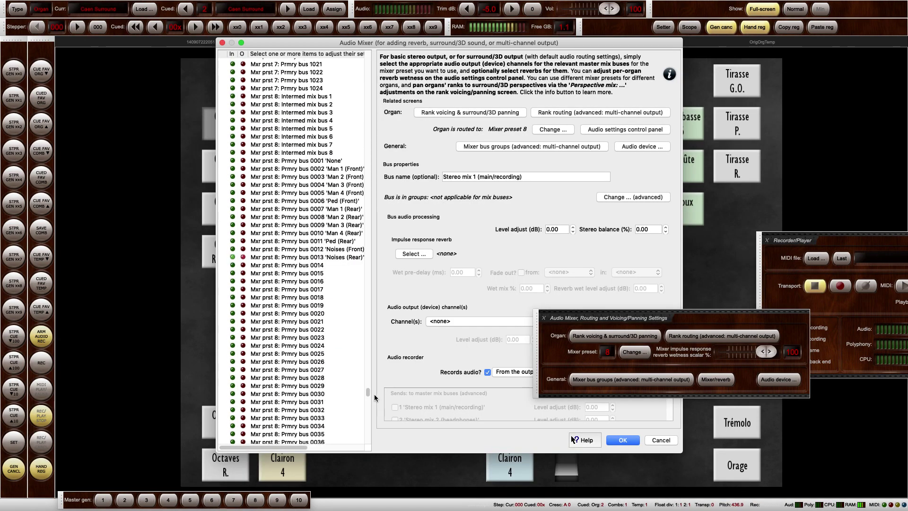
{"action": "left_click_drag", "start_coordinate": [361, 43], "coordinate": [224, 60]}
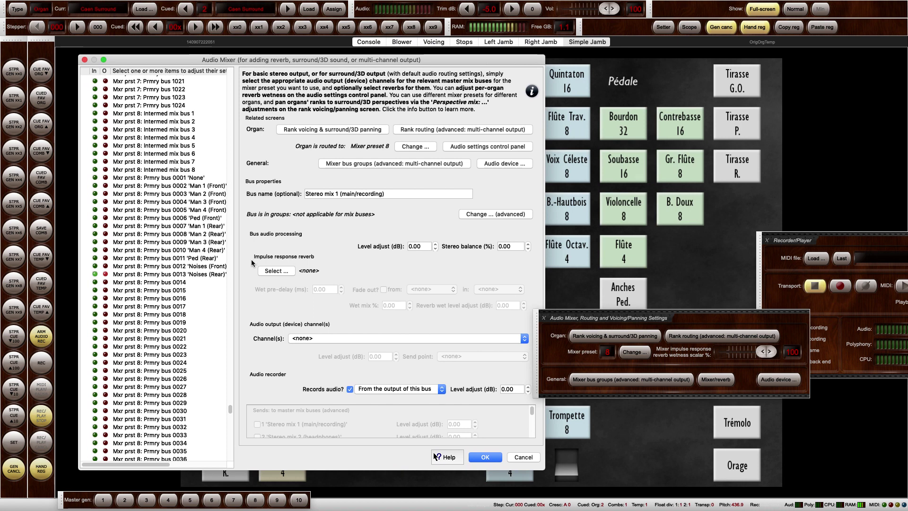
{"action": "left_click", "coordinate": [189, 178]}
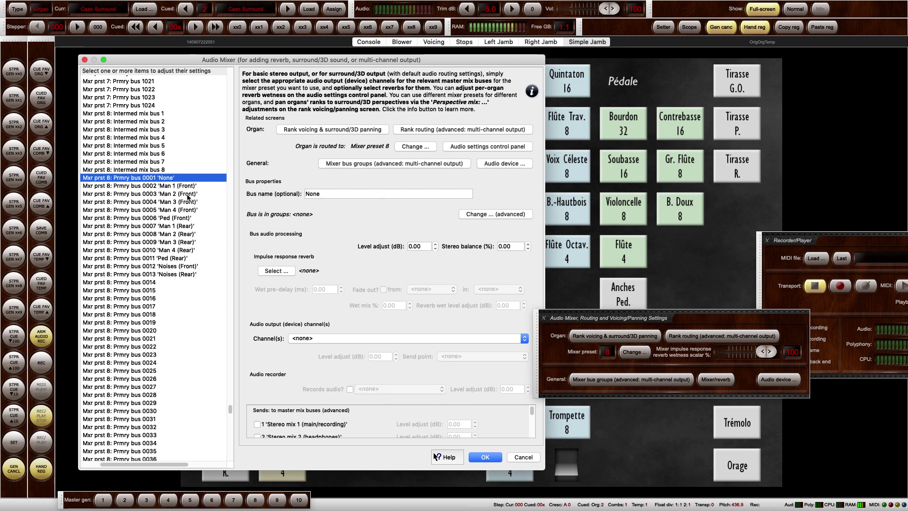
{"action": "left_click", "coordinate": [188, 195]}
{"action": "left_click", "coordinate": [184, 210]}
{"action": "left_click", "coordinate": [183, 226]}
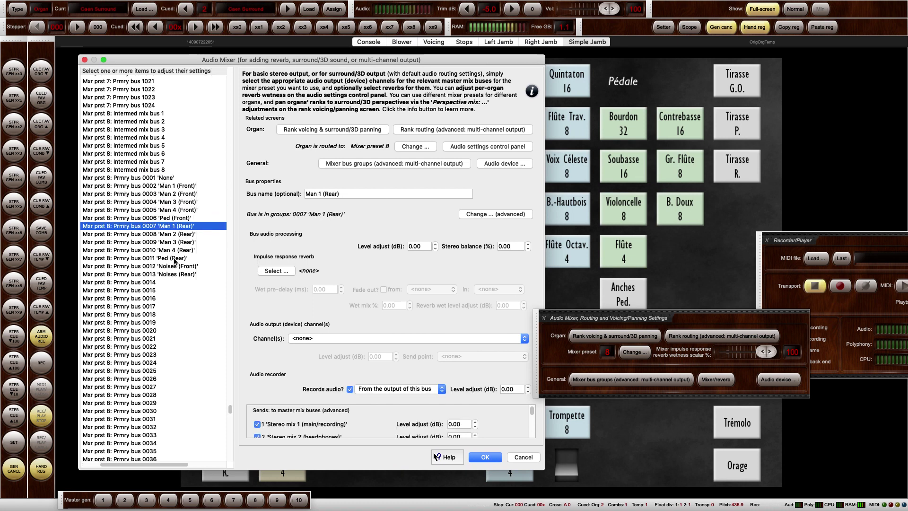
{"action": "left_click", "coordinate": [174, 234]}
{"action": "scroll", "coordinate": [312, 431], "scroll_direction": "down", "scroll_amount": 2}
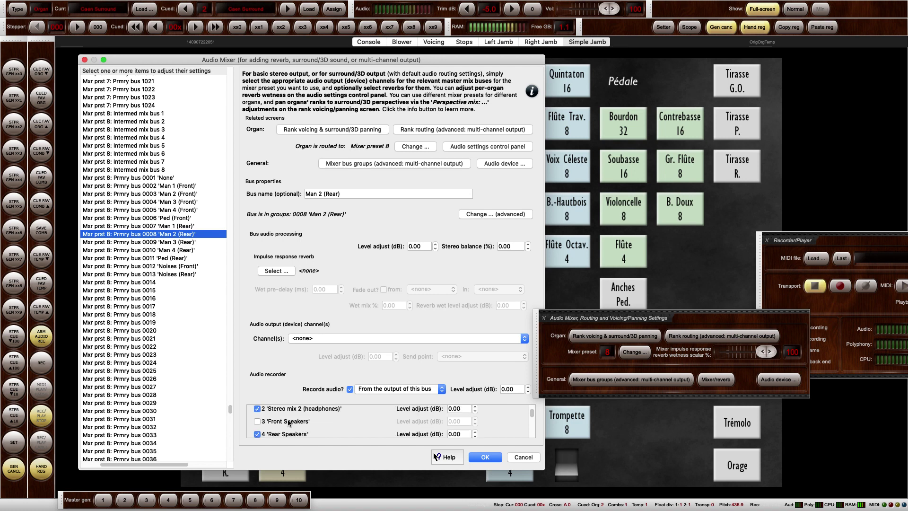
{"action": "scroll", "coordinate": [169, 232], "scroll_direction": "up", "scroll_amount": 1}
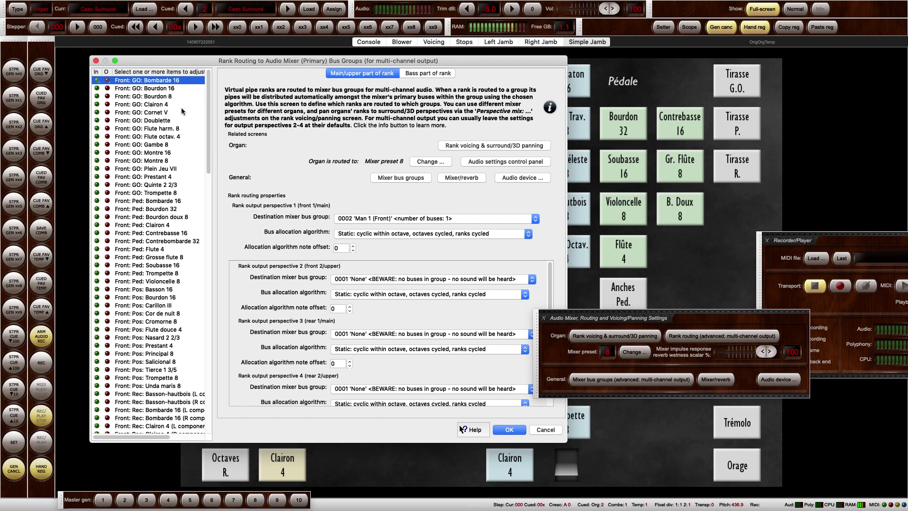
{"action": "left_click", "coordinate": [144, 194], "text": "shift"}
{"action": "left_click", "coordinate": [359, 219]}
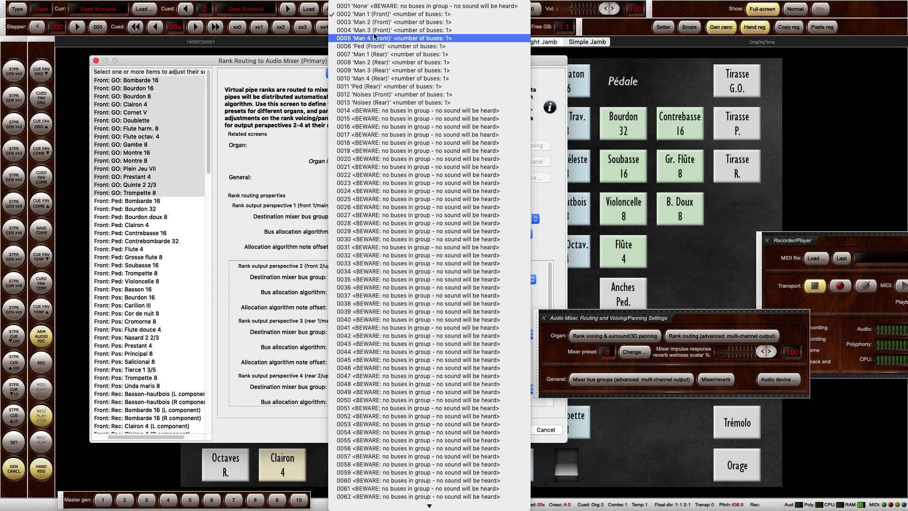
{"action": "left_click", "coordinate": [255, 131]}
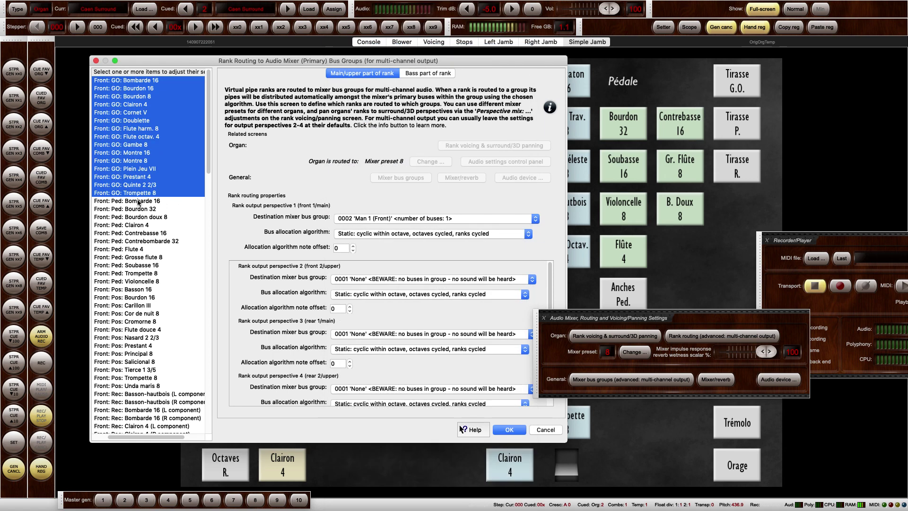
{"action": "key", "text": "Down"}
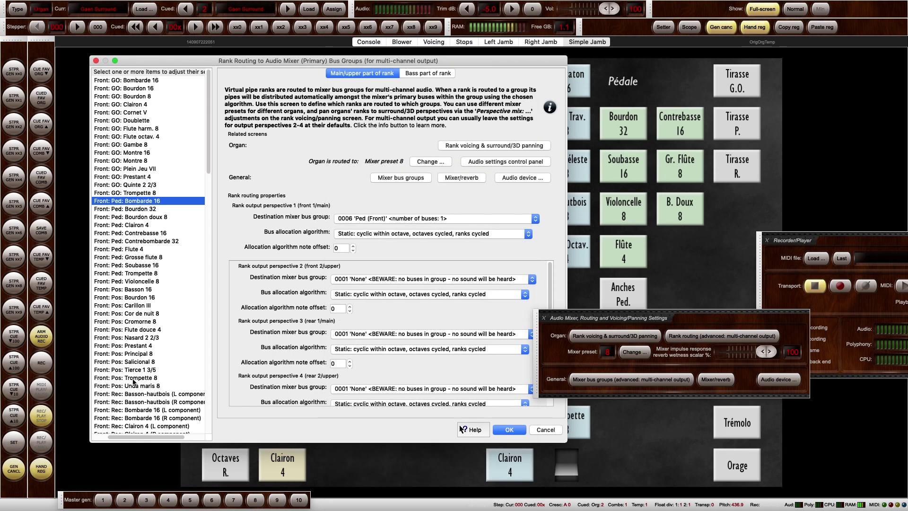
{"action": "left_click", "coordinate": [135, 281], "text": "shift"}
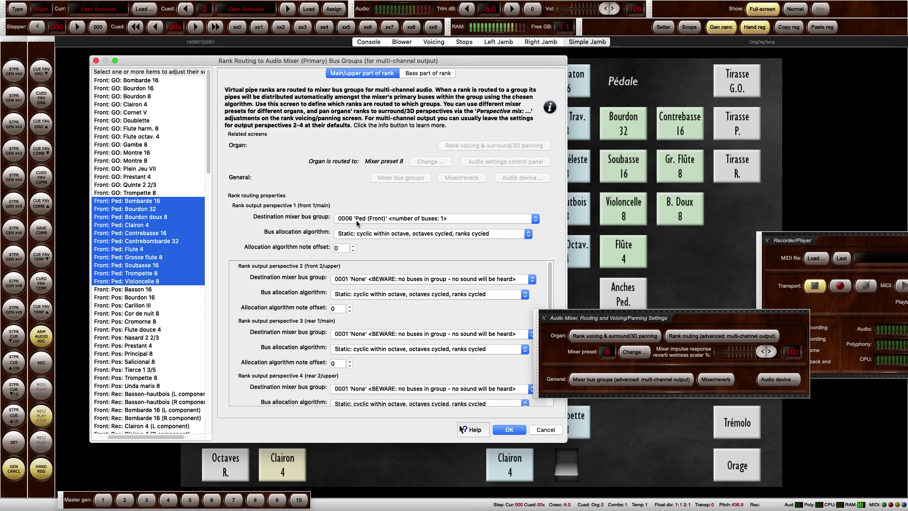
{"action": "scroll", "coordinate": [128, 295], "scroll_direction": "down", "scroll_amount": 20}
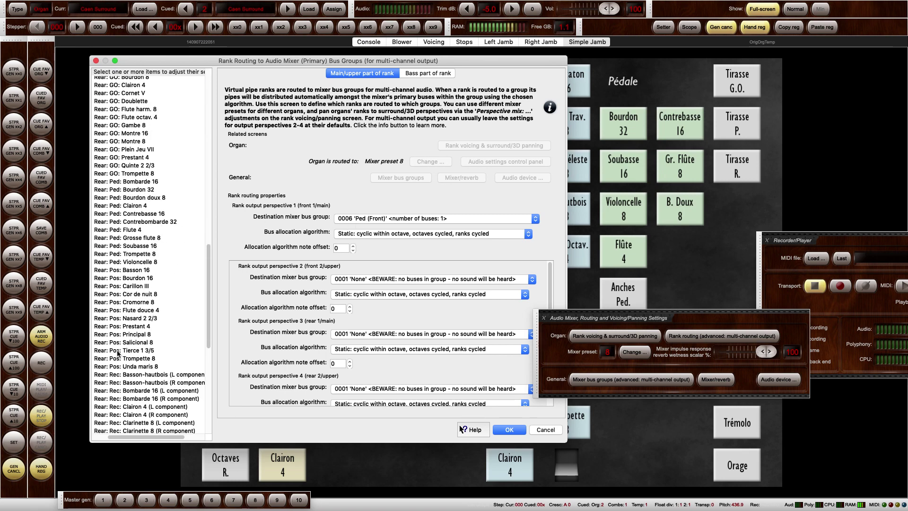
{"action": "key", "text": "Down"}
{"action": "left_click", "coordinate": [124, 302], "text": "super"}
{"action": "left_click", "coordinate": [125, 366], "text": "super"}
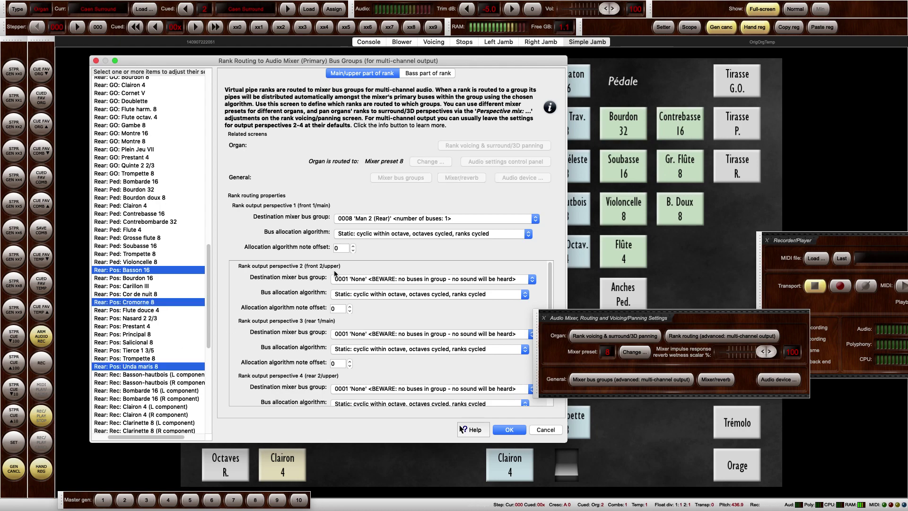
{"action": "left_click", "coordinate": [371, 219]}
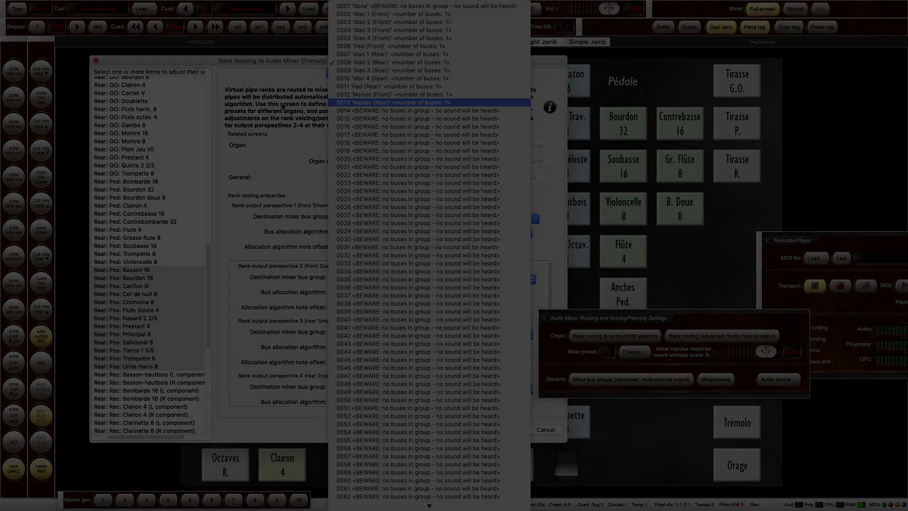